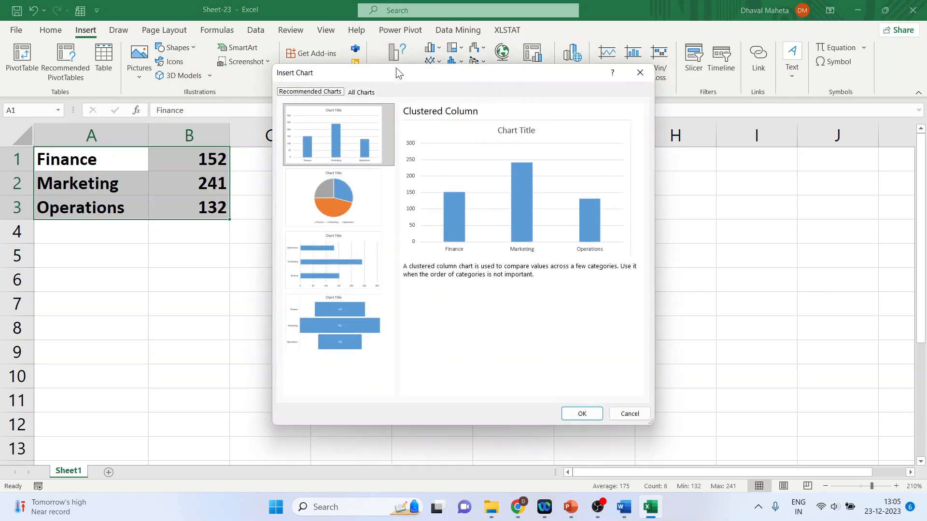
Step: Insert a Funnel chart from the selected department data in A1:B3
{"action": "left_click", "coordinate": [369, 93]}
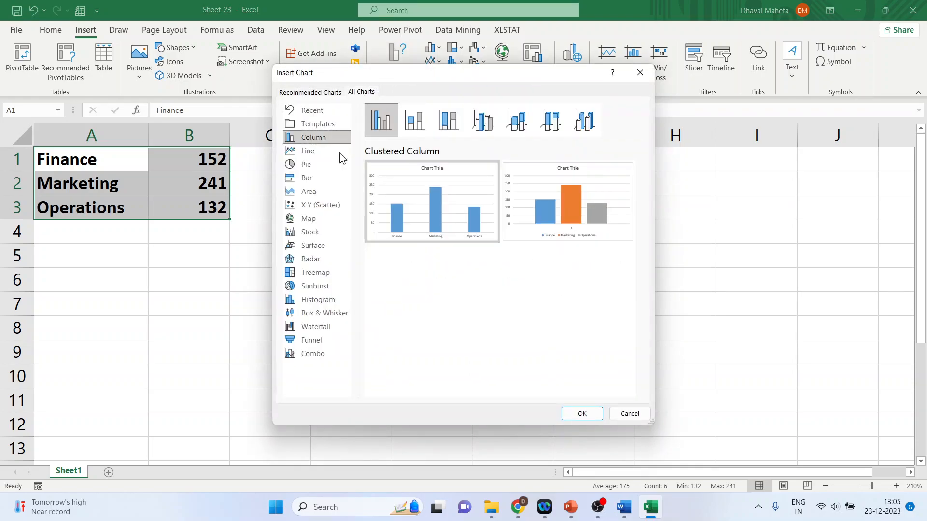
{"action": "left_click", "coordinate": [317, 341]}
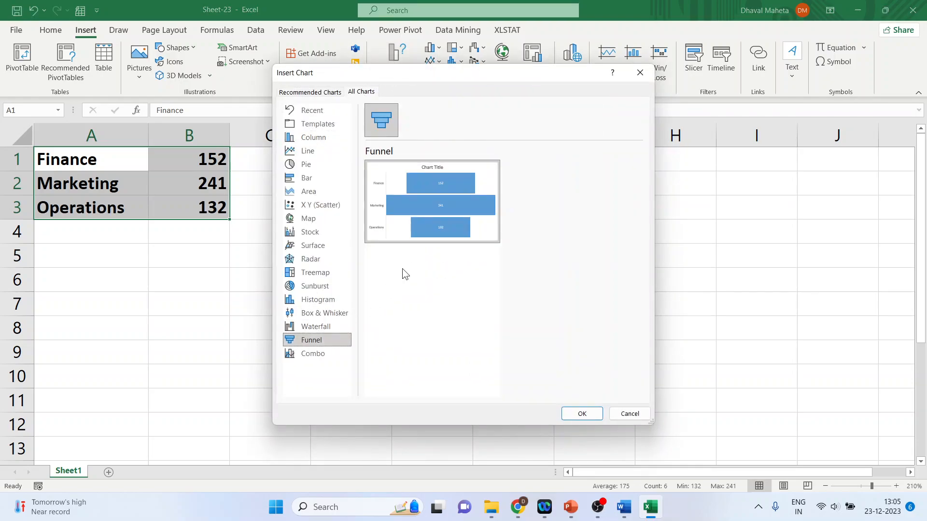
{"action": "mouse_move", "coordinate": [430, 214]}
{"action": "left_click", "coordinate": [581, 414]}
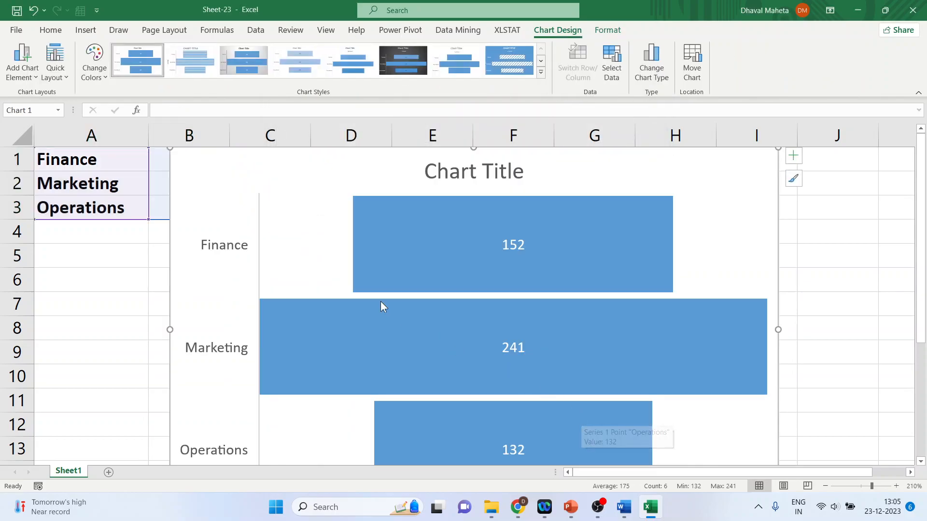
Step: Preview the axes, axis titles, chart title, data label and legend options that can be added to the funnel chart
{"action": "left_click", "coordinate": [827, 487]}
{"action": "left_click", "coordinate": [826, 487]}
{"action": "left_click", "coordinate": [827, 487]}
{"action": "left_click", "coordinate": [827, 487]}
{"action": "left_click", "coordinate": [826, 487]}
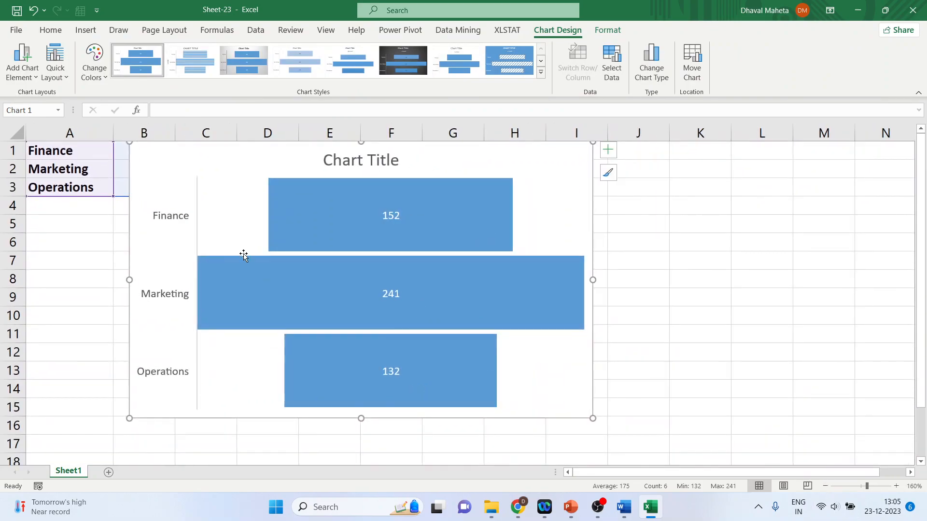
{"action": "left_click", "coordinate": [29, 73]}
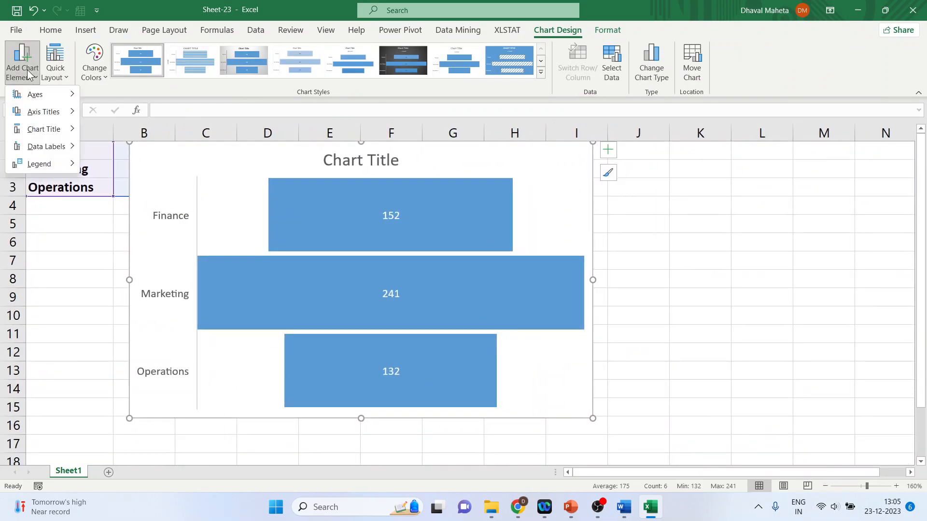
{"action": "mouse_move", "coordinate": [38, 95]}
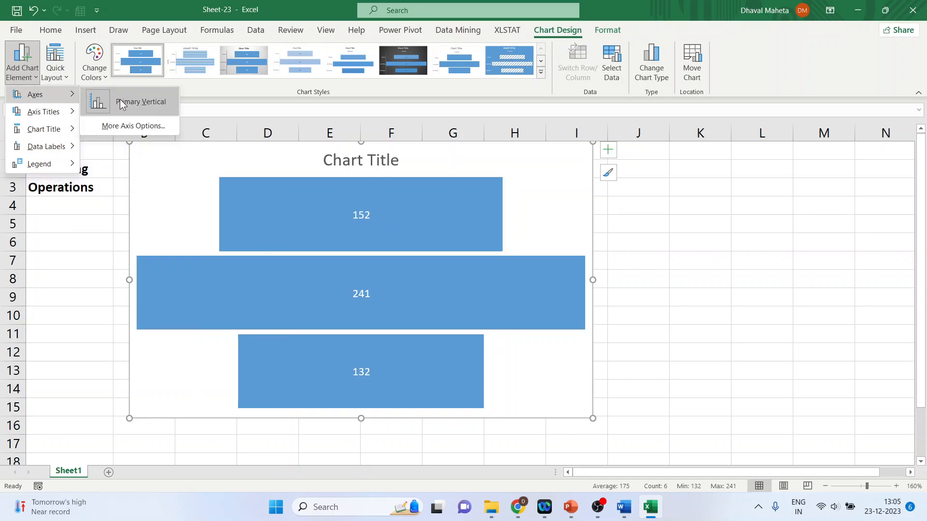
{"action": "mouse_move", "coordinate": [43, 112]}
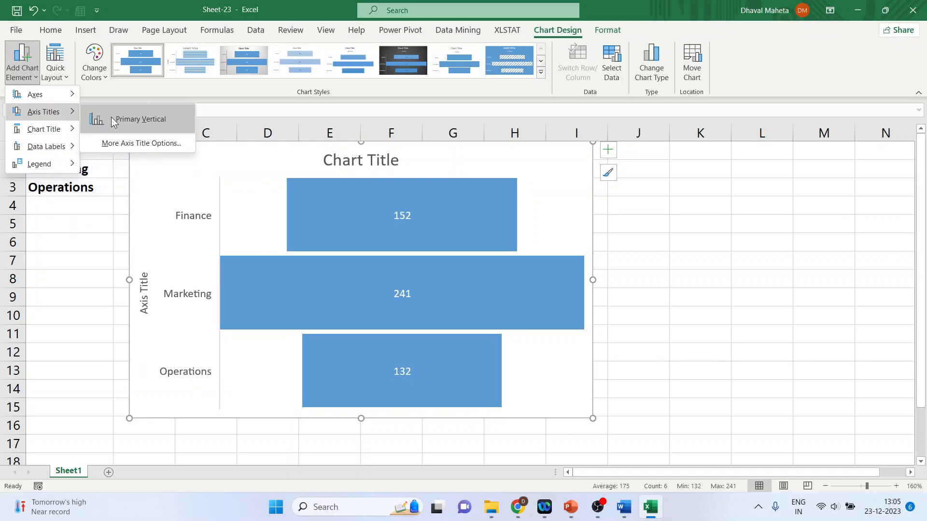
{"action": "mouse_move", "coordinate": [58, 129]}
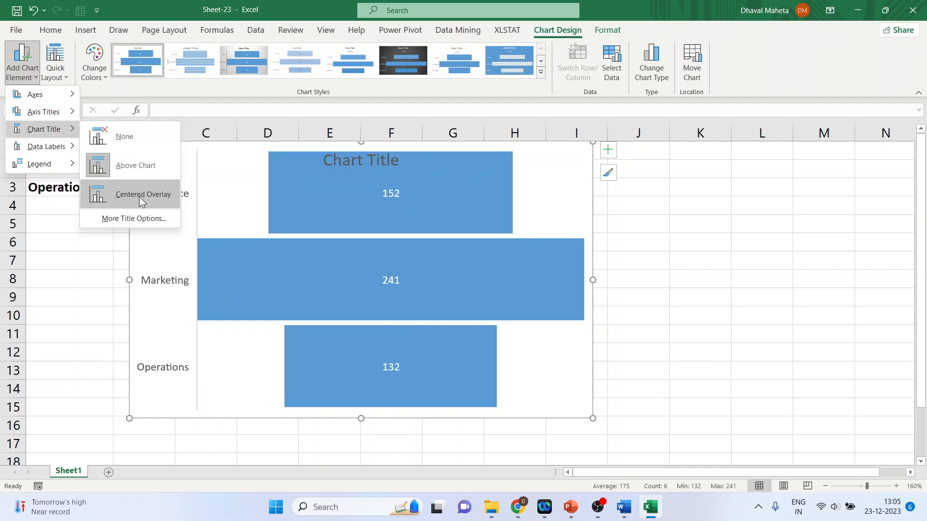
{"action": "mouse_move", "coordinate": [48, 150]}
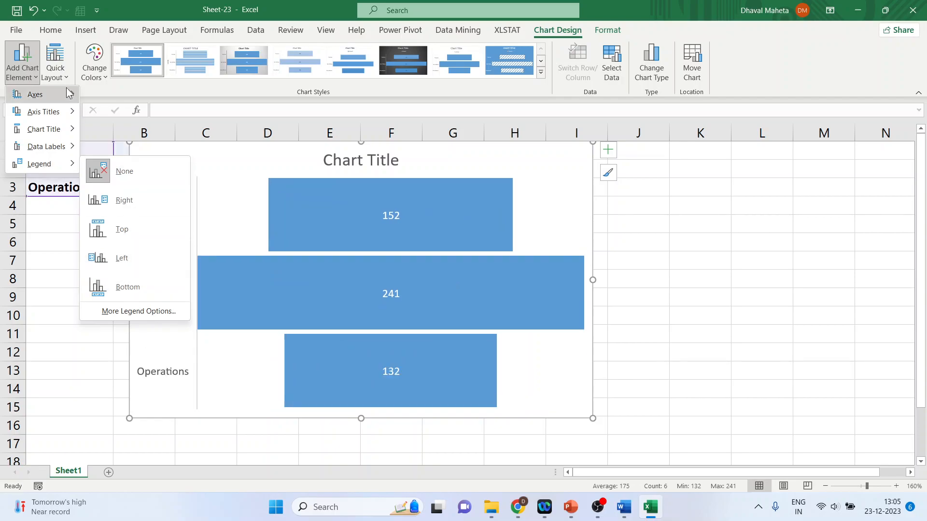
Step: Preview the quick layouts, color palettes and chart styles available for the funnel chart
{"action": "left_click", "coordinate": [55, 62]}
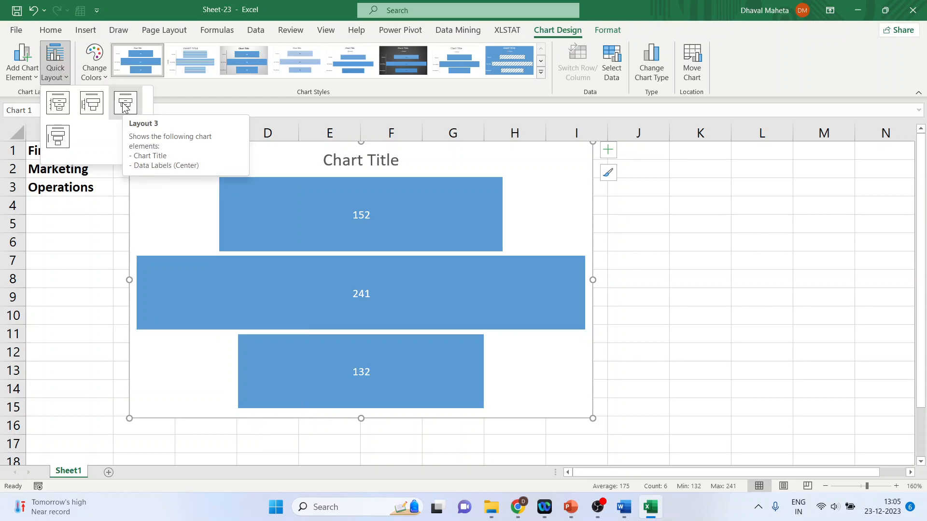
{"action": "left_click", "coordinate": [95, 62]}
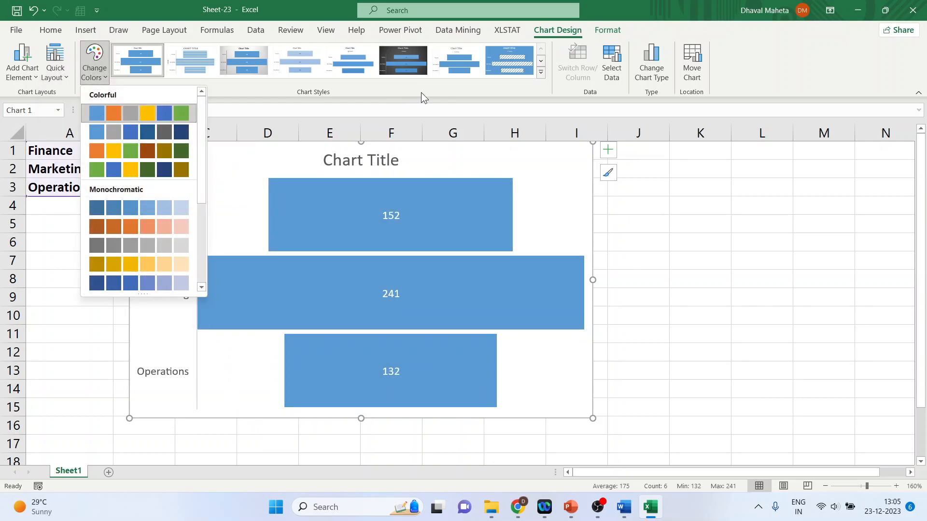
{"action": "left_click", "coordinate": [540, 76]}
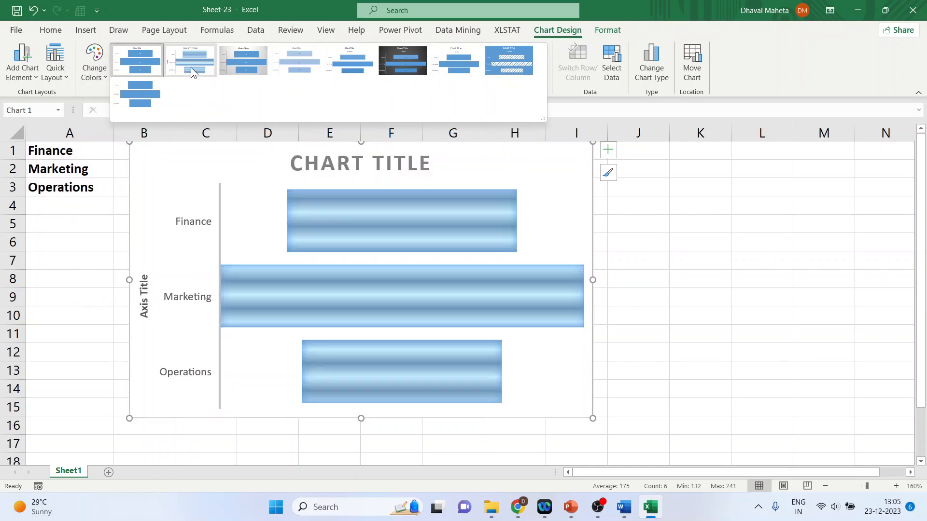
{"action": "left_click", "coordinate": [786, 65]}
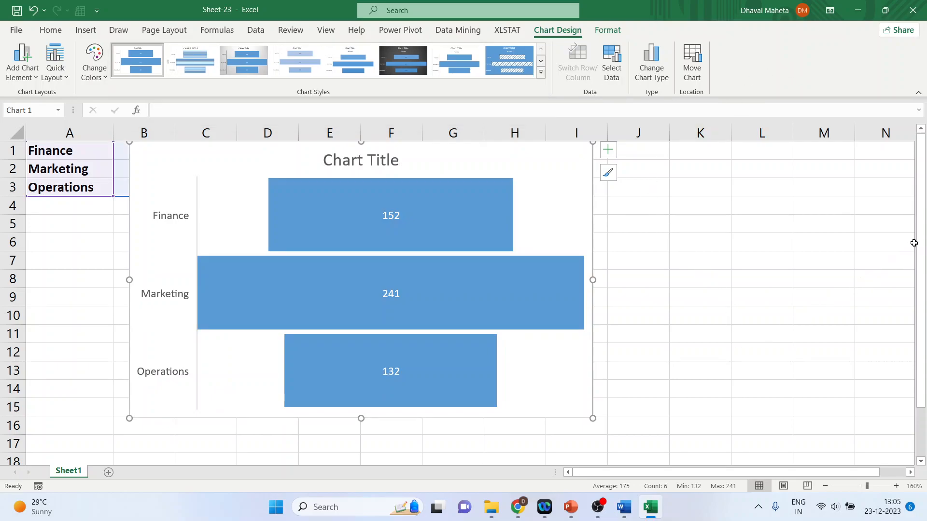
Step: Move the funnel chart away from the data in column B and review its axis title, style and color options
{"action": "left_click_drag", "start_coordinate": [163, 163], "coordinate": [193, 173]}
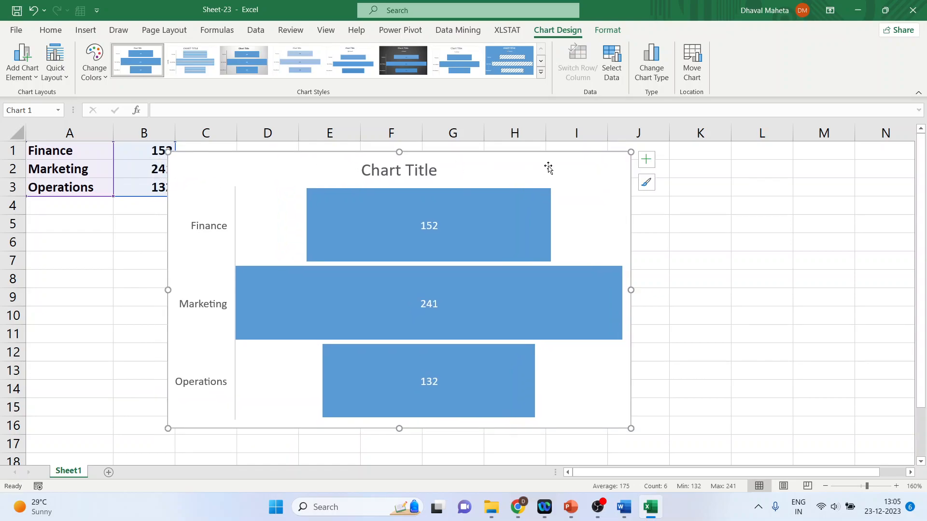
{"action": "left_click", "coordinate": [646, 160]}
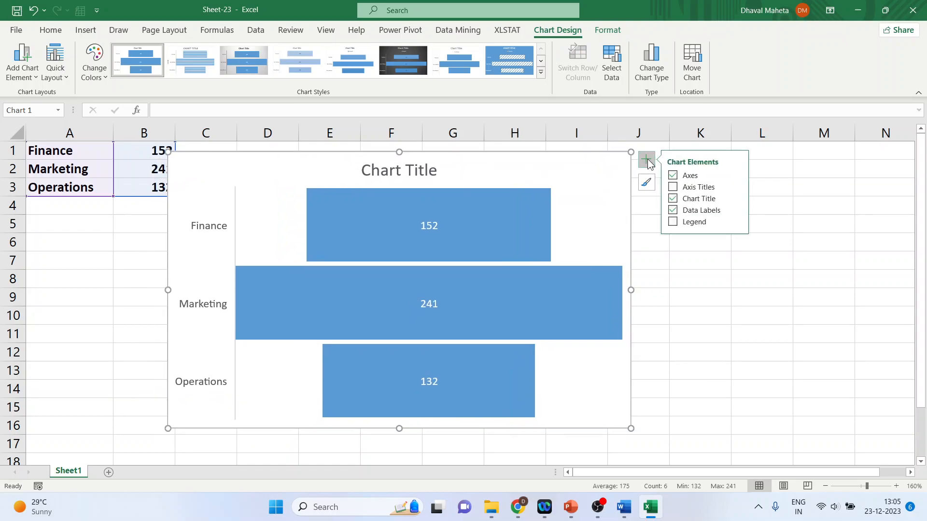
{"action": "left_click", "coordinate": [677, 190]}
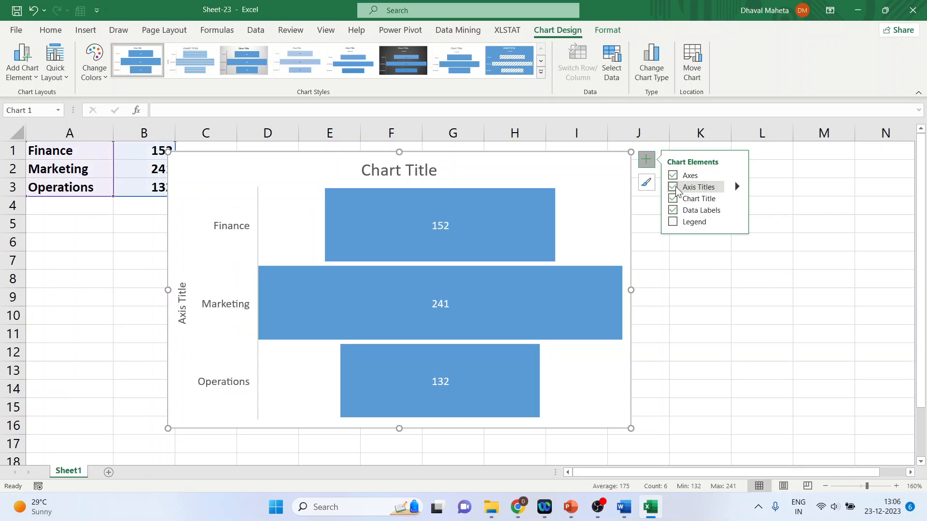
{"action": "left_click", "coordinate": [645, 187]}
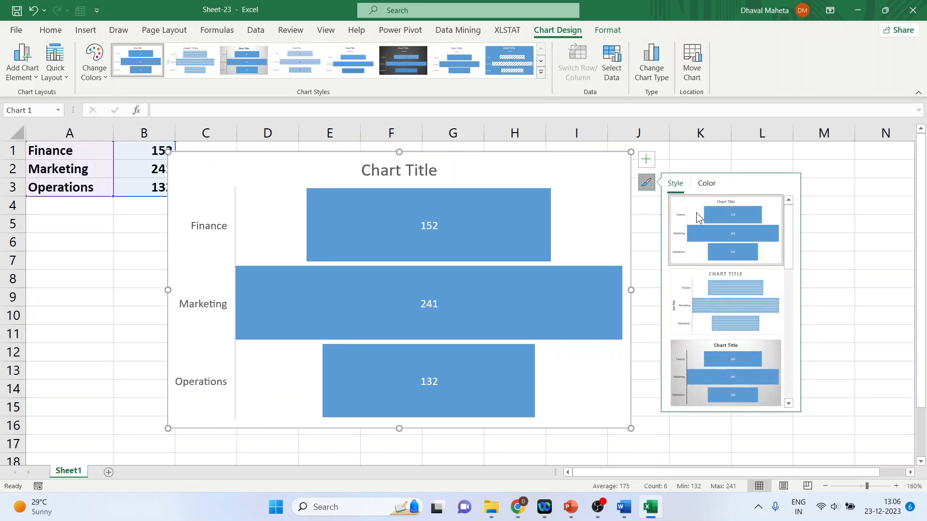
{"action": "left_click", "coordinate": [703, 188]}
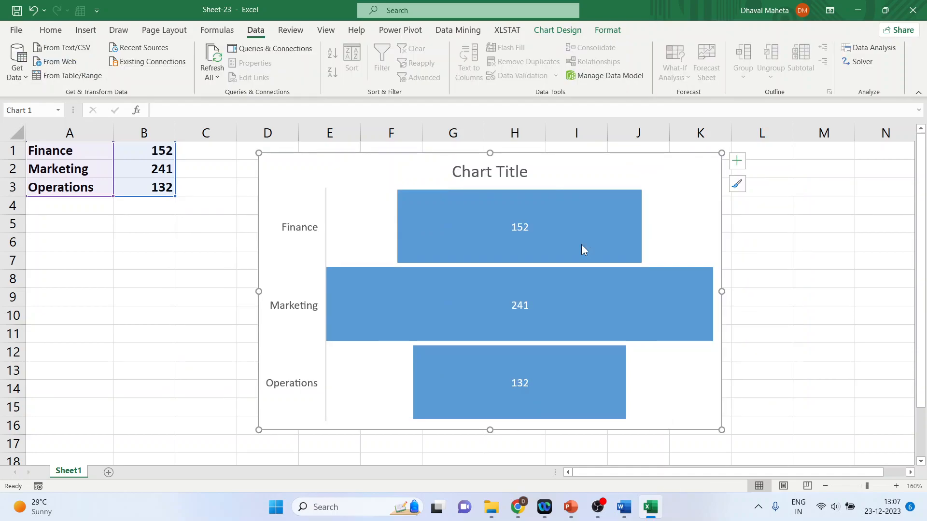
Step: Sort the data by column B in ascending order and re-sort it in descending order, expanding the selection each time
{"action": "mouse_move", "coordinate": [572, 243]}
{"action": "left_click", "coordinate": [144, 132]}
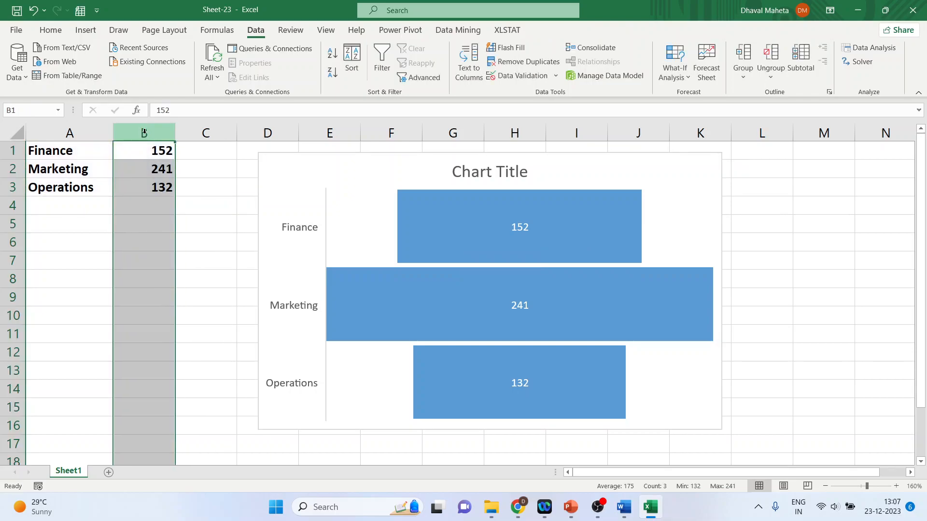
{"action": "left_click", "coordinate": [332, 58]}
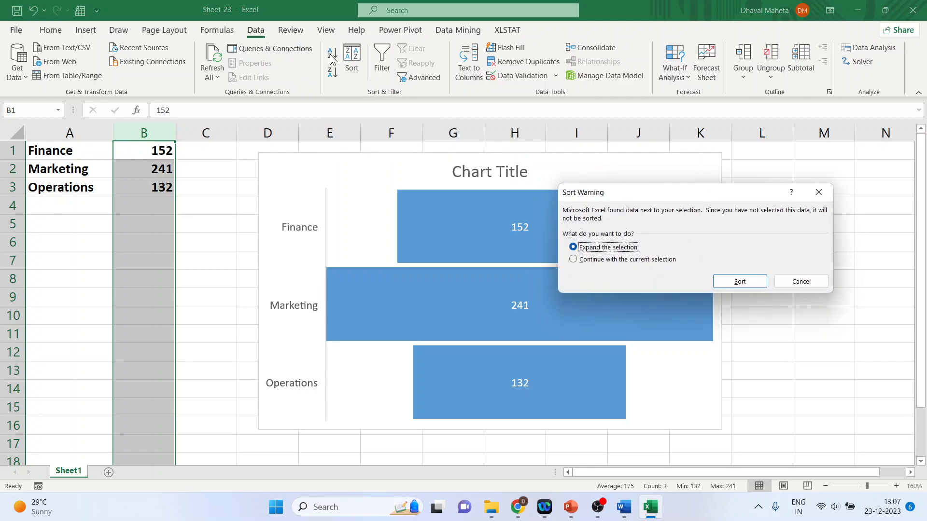
{"action": "left_click", "coordinate": [731, 278]}
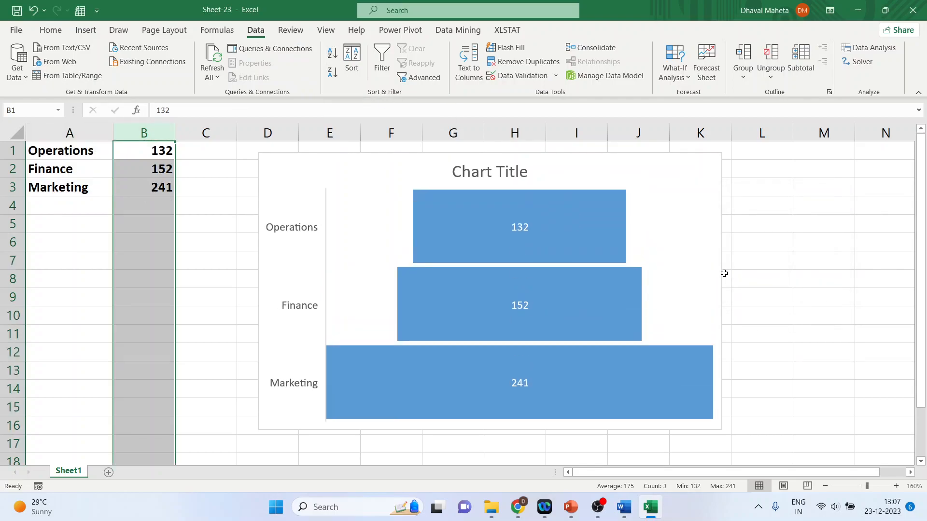
{"action": "left_click", "coordinate": [332, 72]}
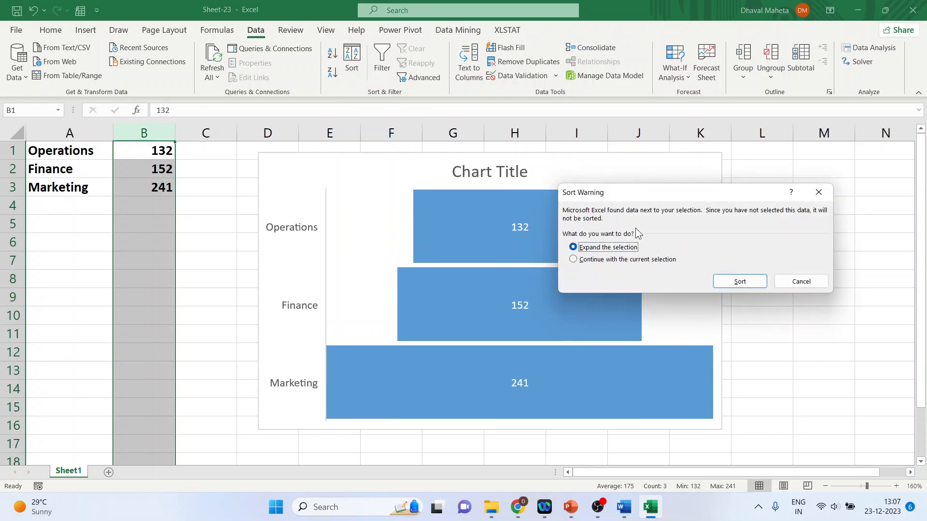
{"action": "left_click", "coordinate": [728, 283]}
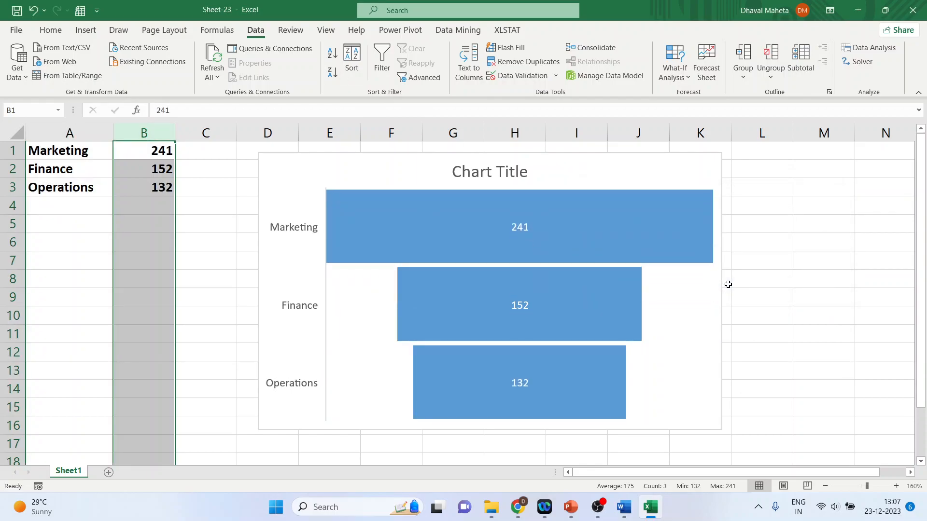
Step: Open the chart area's formatting options and move the funnel chart closer to the data, starting at column C
{"action": "left_click", "coordinate": [273, 175]}
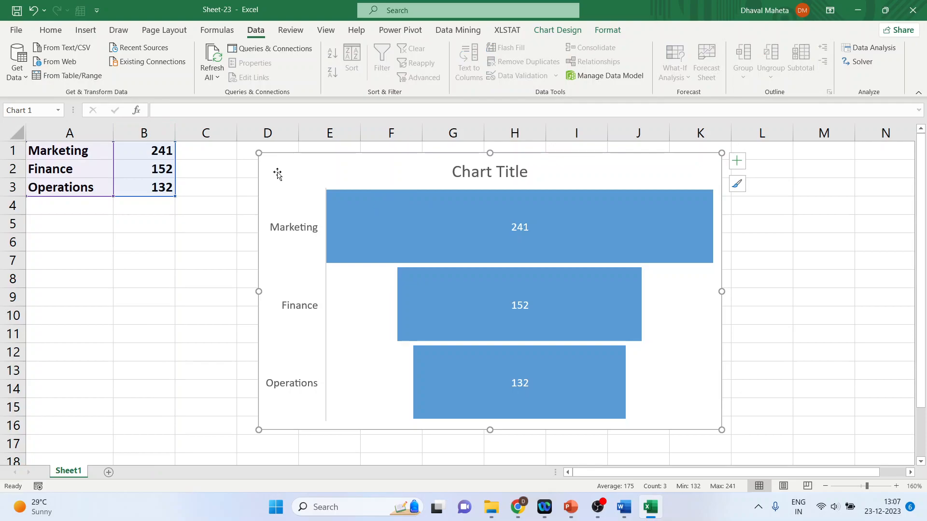
{"action": "double_click", "coordinate": [277, 175]}
{"action": "left_click_drag", "start_coordinate": [292, 172], "coordinate": [229, 167]}
Step: Fill the chart area with a solid light gold color
{"action": "left_click", "coordinate": [769, 205]}
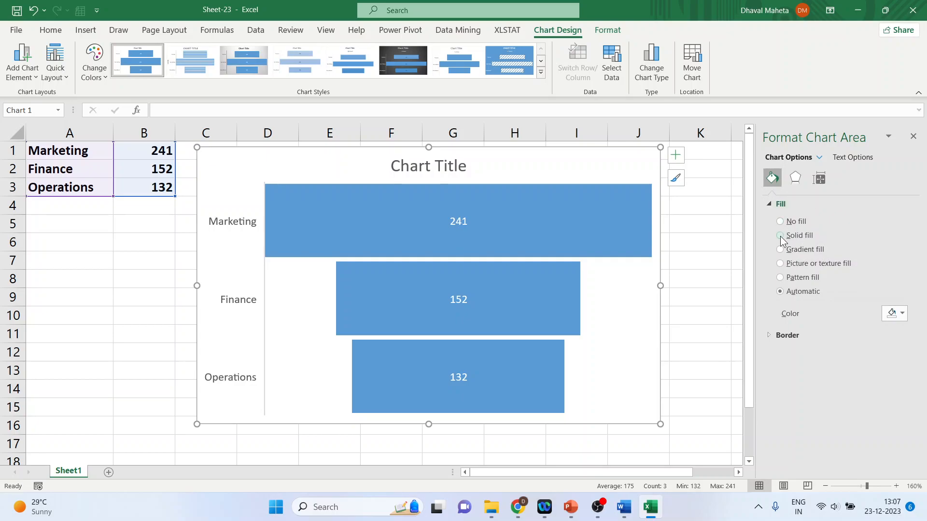
{"action": "left_click", "coordinate": [780, 236]}
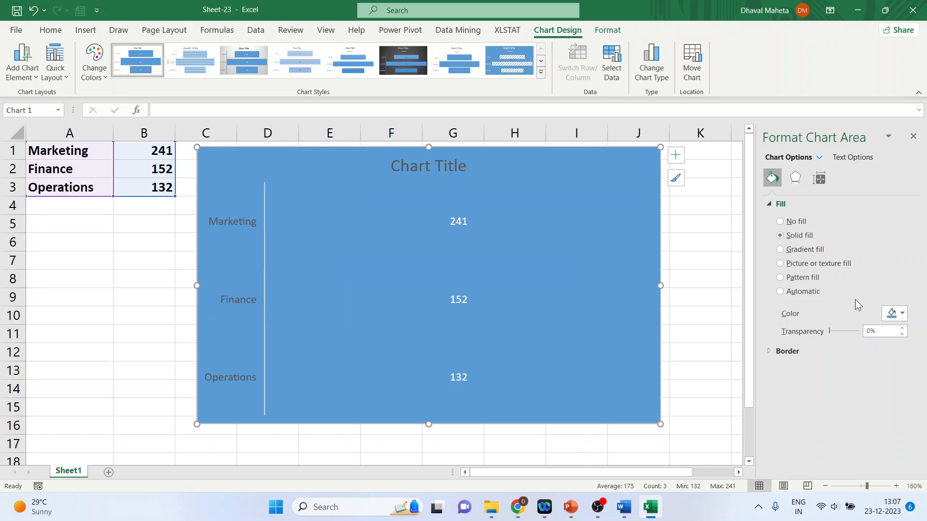
{"action": "left_click", "coordinate": [903, 314]}
{"action": "left_click", "coordinate": [905, 369]}
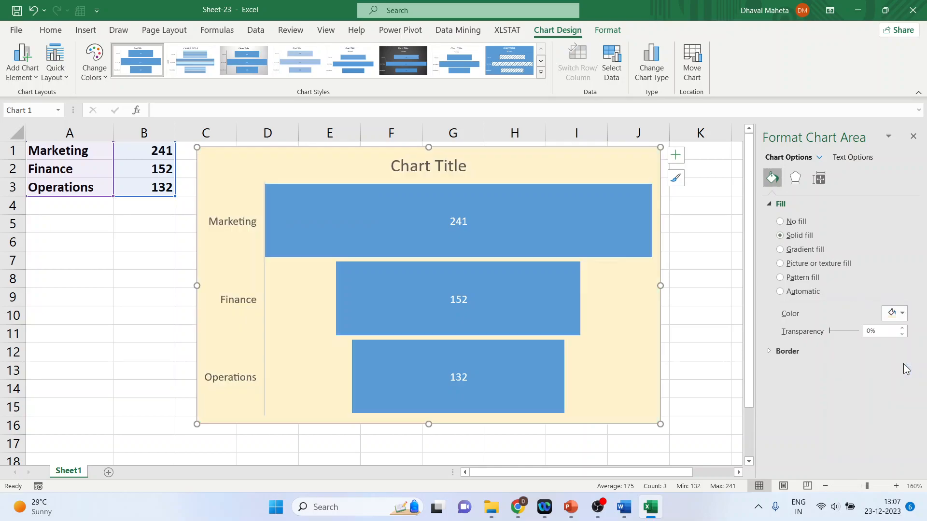
Step: Try gradient, texture and diagonal-stripe pattern fills on the chart area, and restore the automatic fill
{"action": "left_click", "coordinate": [780, 249]}
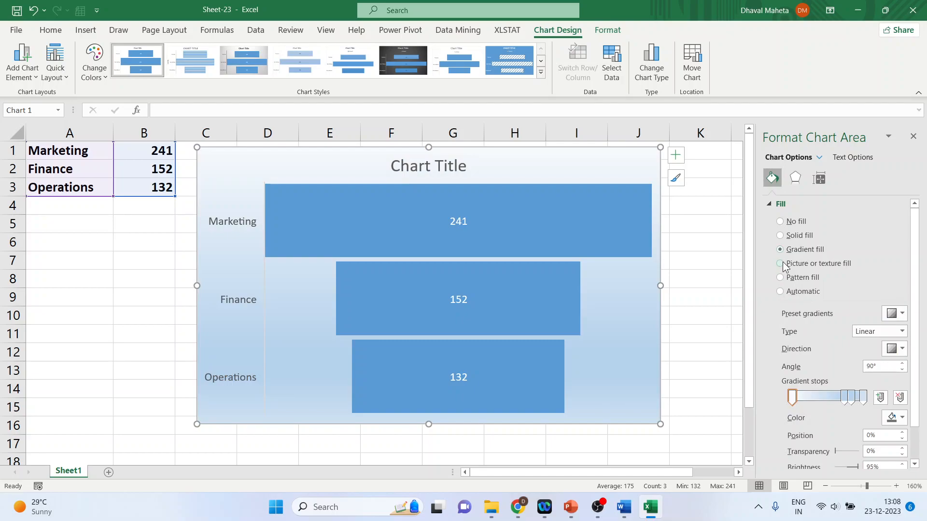
{"action": "left_click", "coordinate": [781, 264]}
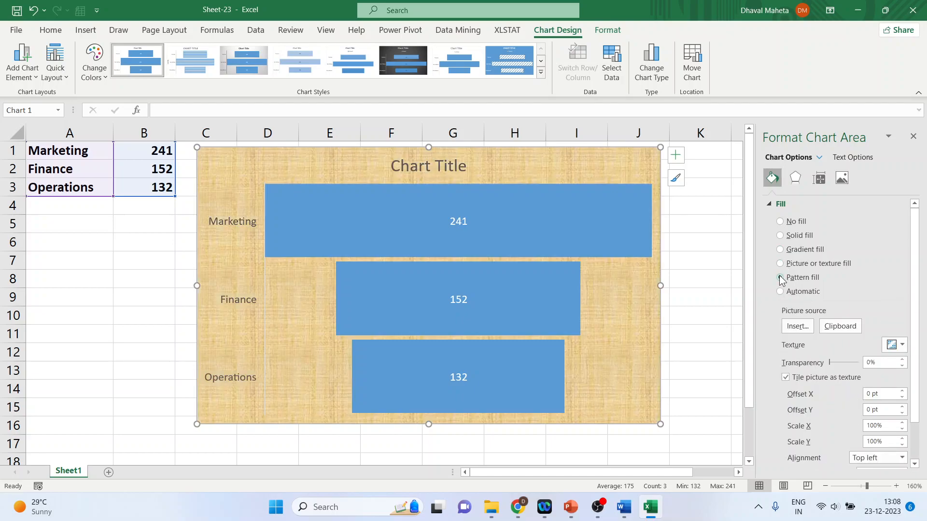
{"action": "left_click", "coordinate": [781, 278]}
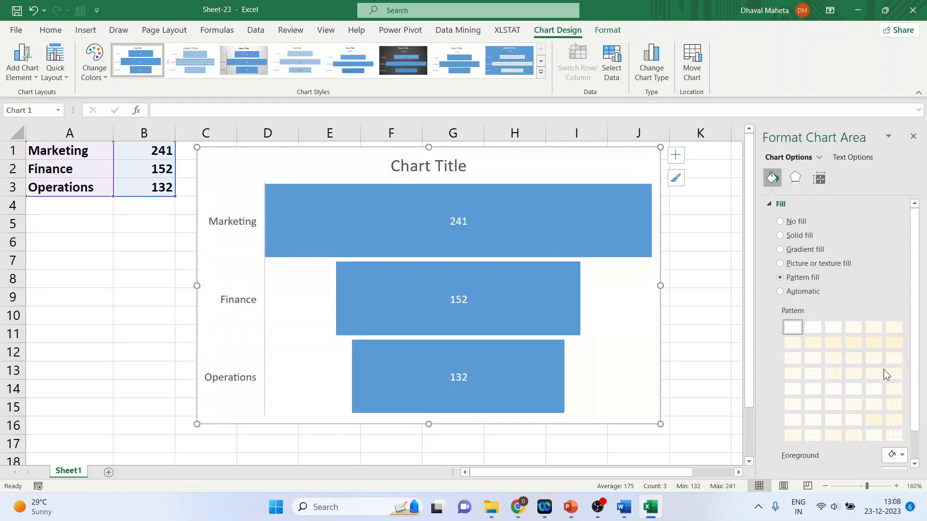
{"action": "left_click", "coordinate": [879, 361]}
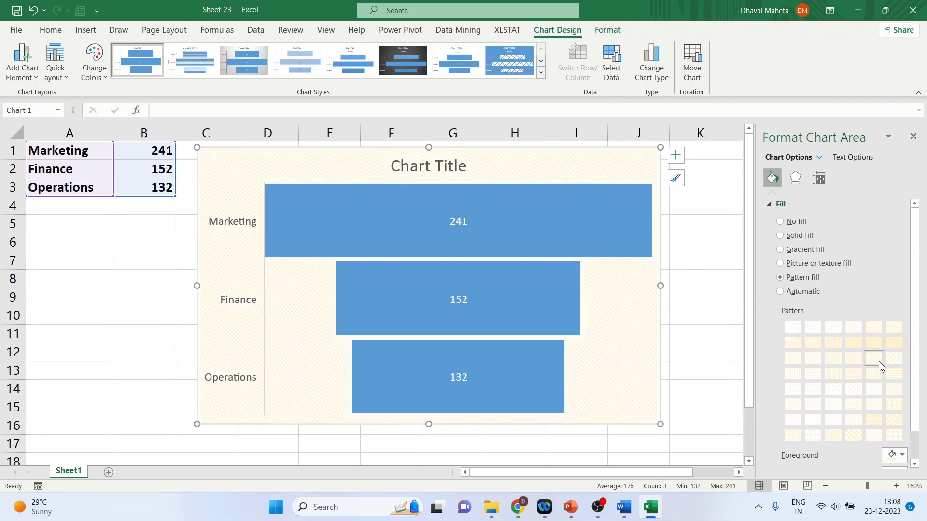
{"action": "left_click", "coordinate": [780, 292]}
Step: Try a solid line for the chart area's border and change it to a gradient line
{"action": "left_click", "coordinate": [770, 204]}
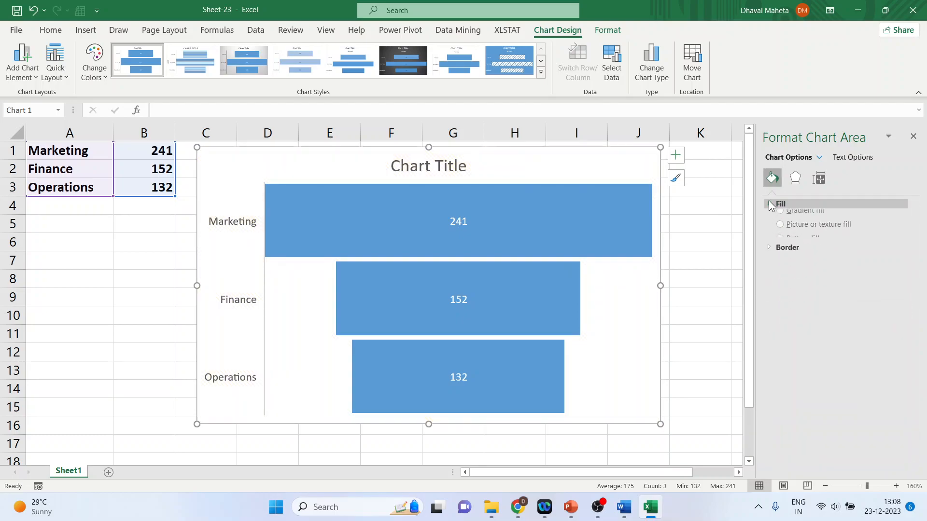
{"action": "left_click", "coordinate": [770, 219]}
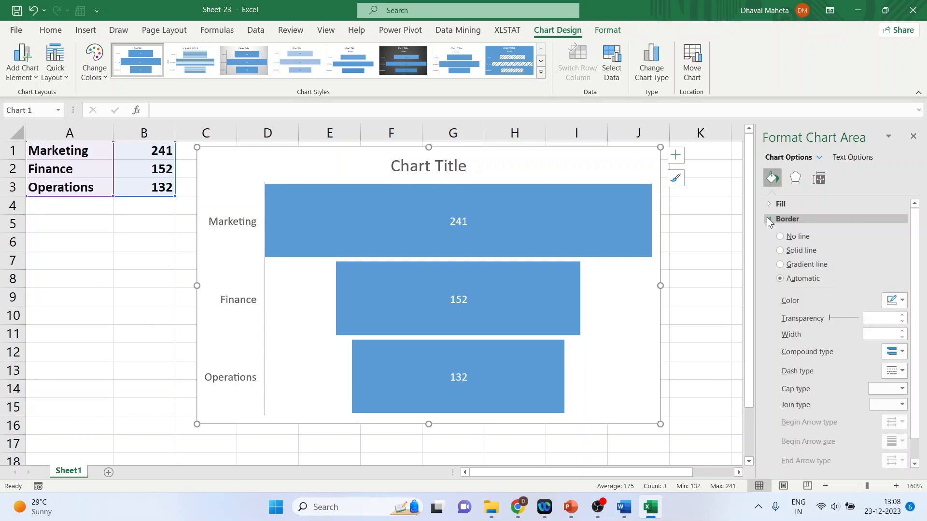
{"action": "left_click", "coordinate": [783, 253]}
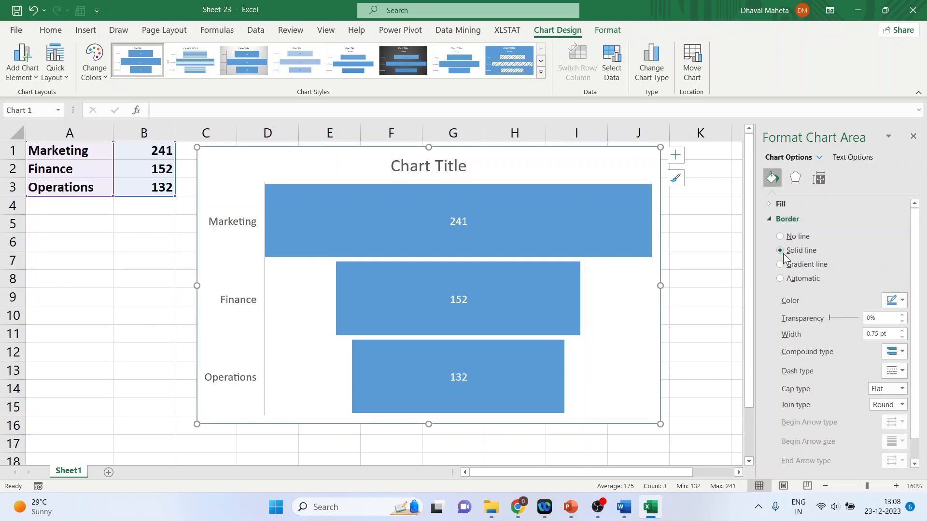
{"action": "left_click", "coordinate": [784, 265]}
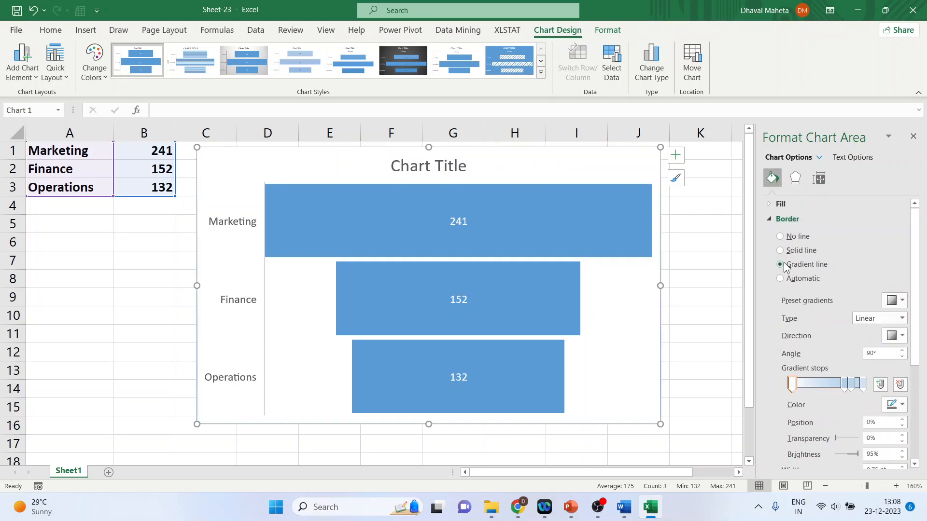
Step: Restore the chart area's border to the automatic line setting
{"action": "left_click", "coordinate": [785, 282]}
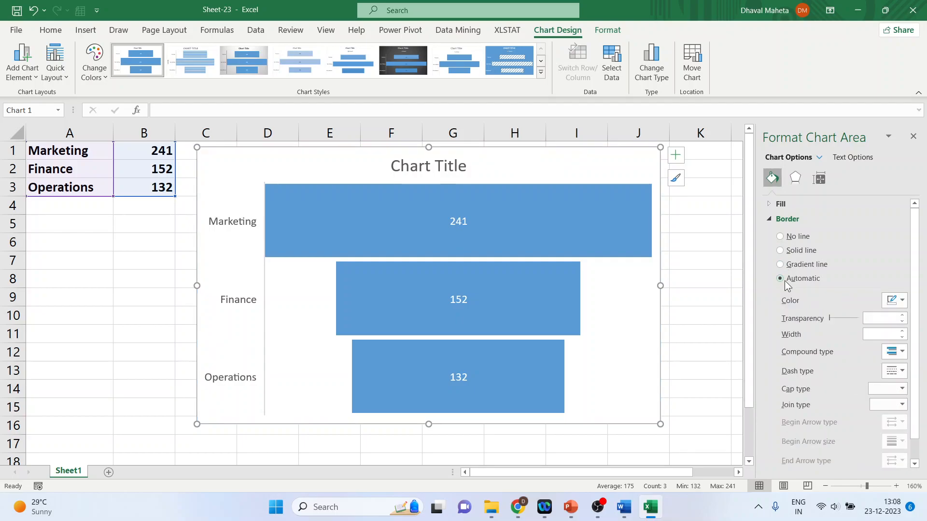
{"action": "scroll", "coordinate": [826, 354], "scroll_direction": "down", "scroll_amount": 1}
{"action": "scroll", "coordinate": [804, 287], "scroll_direction": "up", "scroll_amount": 1}
{"action": "left_click", "coordinate": [777, 219]}
Step: Add an inner top-left shadow to the chart area and adjust it to 8 pt blur, 182° angle and 7 pt distance
{"action": "left_click", "coordinate": [795, 180]}
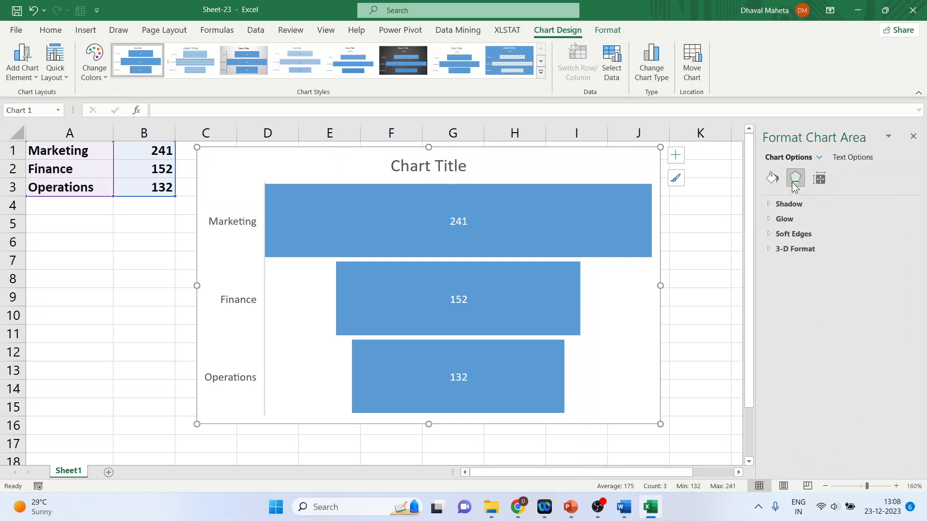
{"action": "left_click", "coordinate": [772, 204]}
{"action": "left_click", "coordinate": [894, 221]}
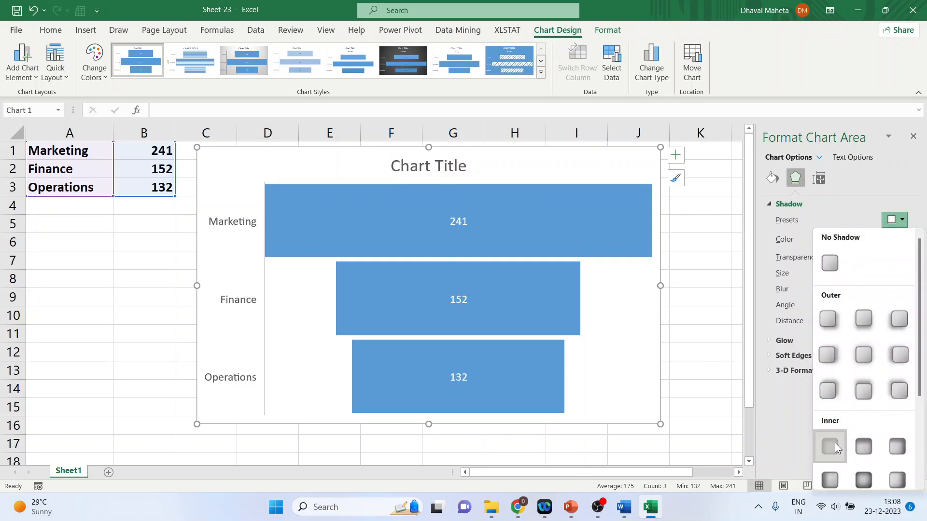
{"action": "left_click", "coordinate": [833, 444]}
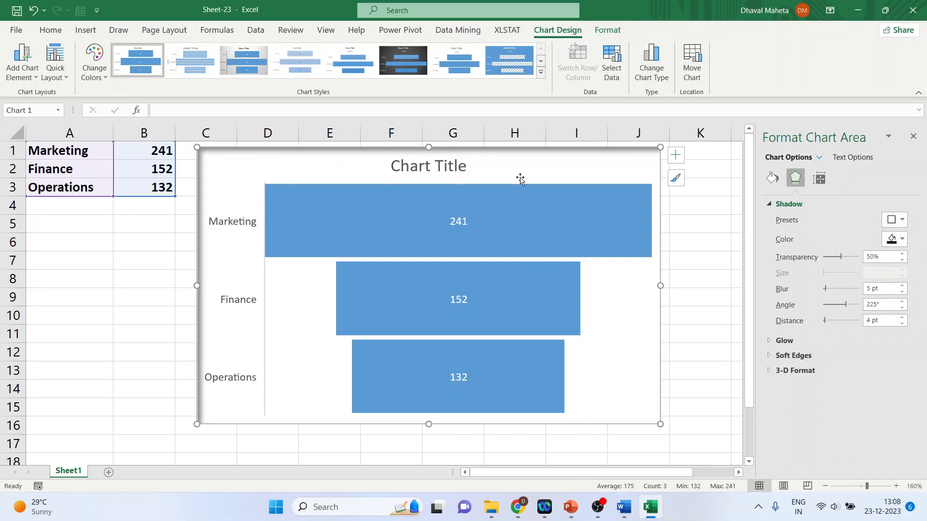
{"action": "left_click_drag", "start_coordinate": [825, 288], "coordinate": [823, 315]}
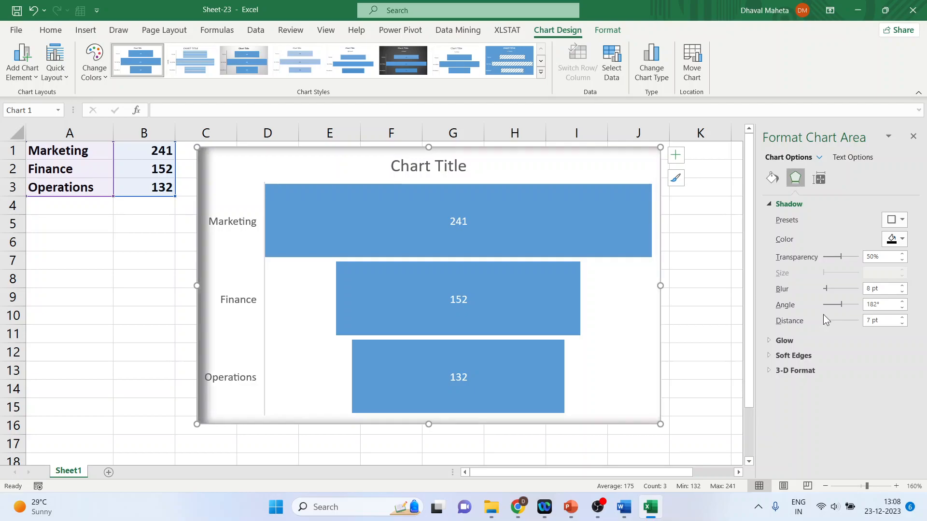
{"action": "left_click", "coordinate": [772, 204]}
Step: Add a yellow glow around the chart area, set its size to 17 pt and slightly raise its transparency
{"action": "left_click", "coordinate": [769, 218]}
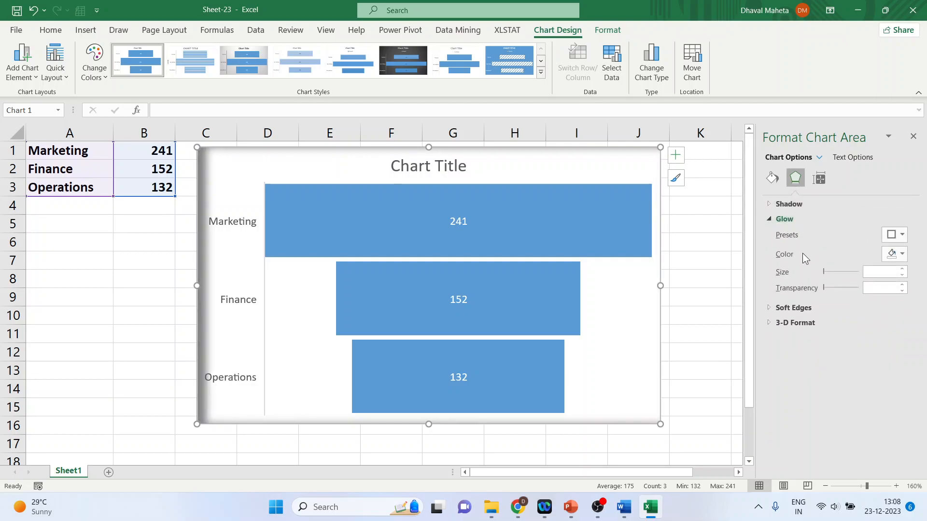
{"action": "left_click", "coordinate": [899, 240]}
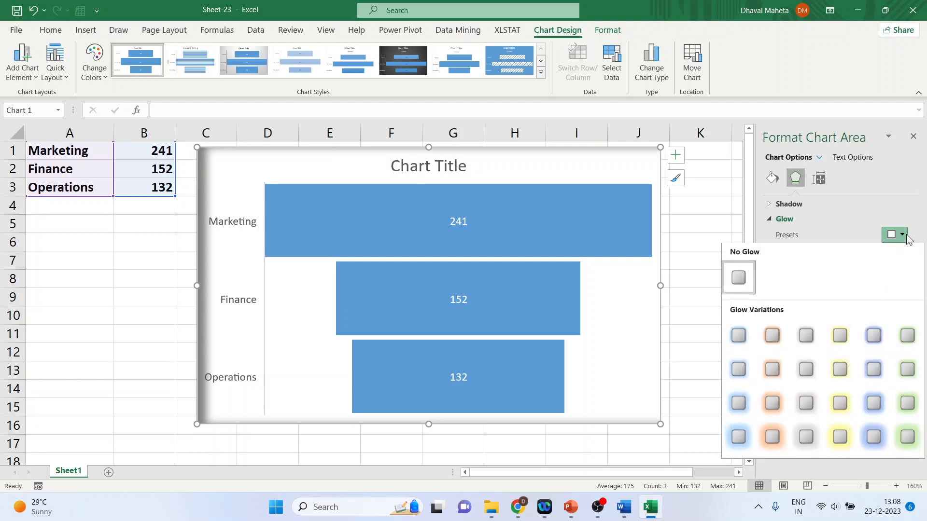
{"action": "left_click", "coordinate": [840, 334]}
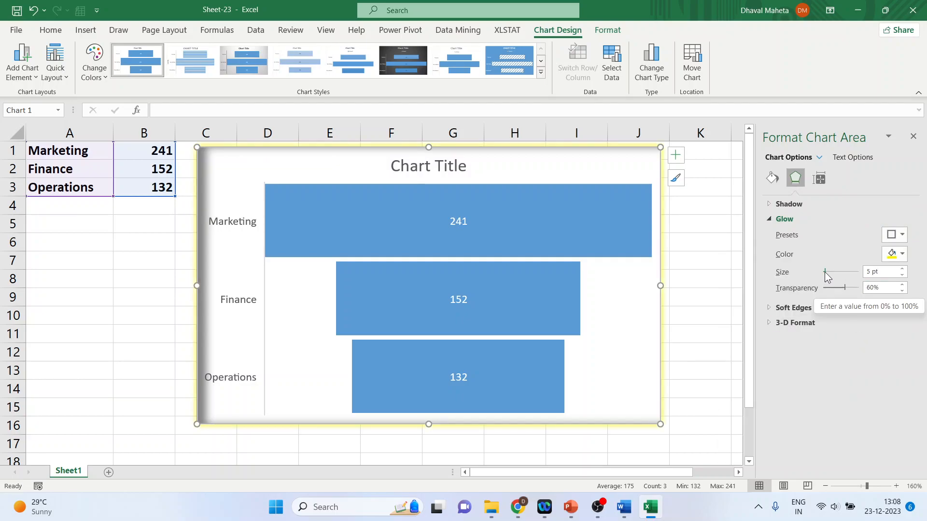
{"action": "left_click_drag", "start_coordinate": [825, 272], "coordinate": [828, 270]}
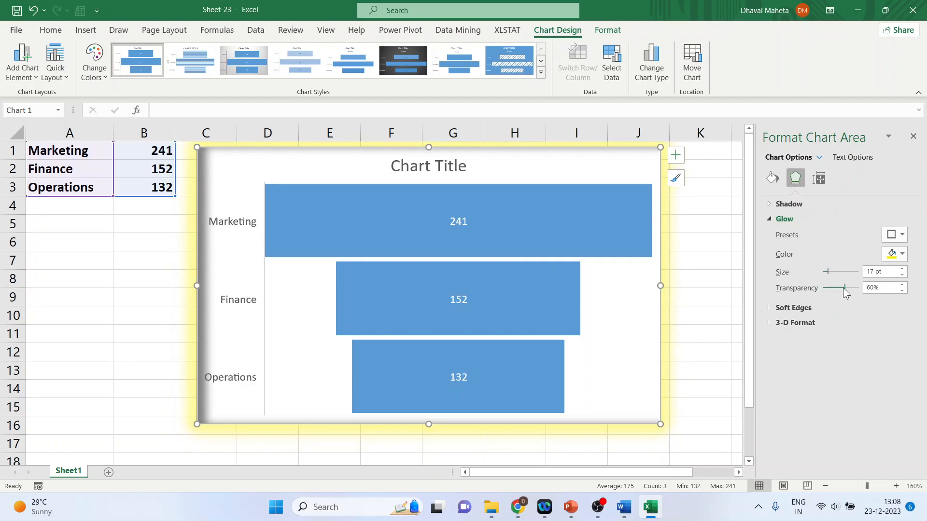
{"action": "mouse_move", "coordinate": [844, 288]}
{"action": "left_mouse_down"}
{"action": "mouse_move", "coordinate": [832, 287]}
{"action": "mouse_move", "coordinate": [847, 287]}
{"action": "left_mouse_up"}
{"action": "left_click", "coordinate": [777, 220]}
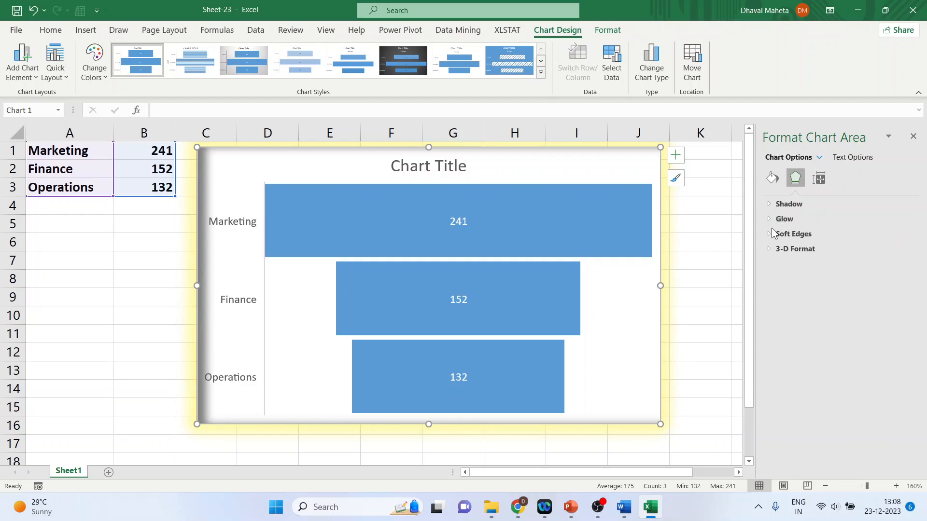
Step: Apply soft edges of 6 pt to the chart area and show its 3-D format options
{"action": "left_click", "coordinate": [771, 235]}
{"action": "left_click", "coordinate": [896, 249]}
{"action": "left_click", "coordinate": [864, 346]}
{"action": "mouse_move", "coordinate": [796, 266]}
{"action": "left_mouse_down"}
{"action": "mouse_move", "coordinate": [821, 265]}
{"action": "mouse_move", "coordinate": [799, 267]}
{"action": "left_mouse_up"}
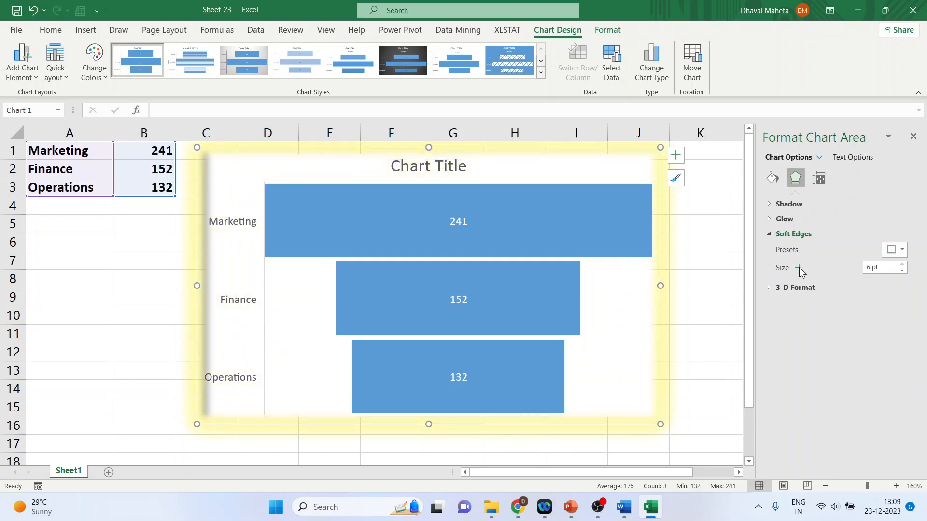
{"action": "left_click", "coordinate": [767, 288]}
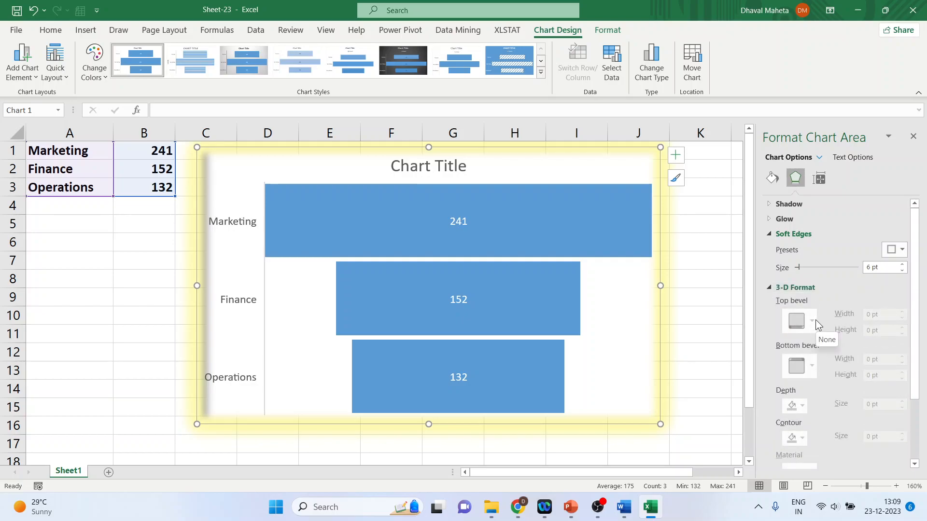
Step: Set the chart's height to 7.9 cm and its width to 13 cm, and check its properties section
{"action": "left_click", "coordinate": [821, 185]}
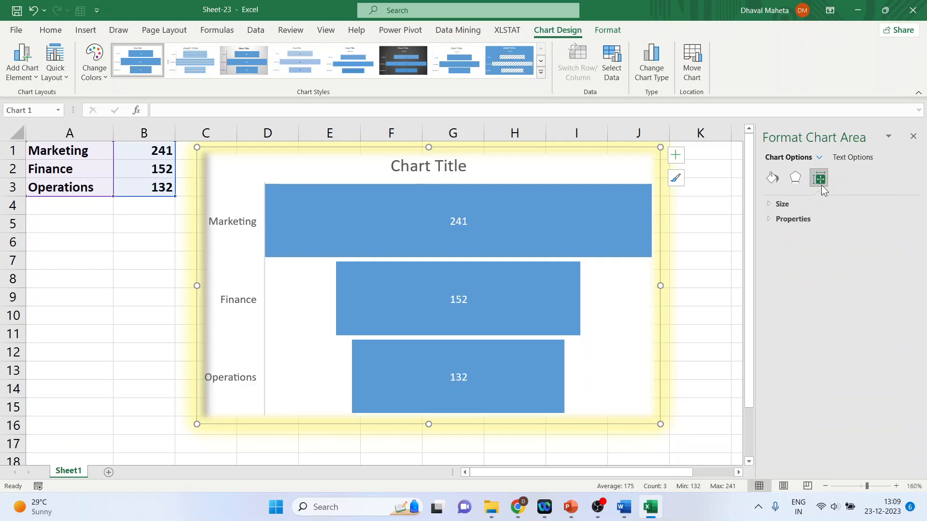
{"action": "left_click", "coordinate": [768, 204]}
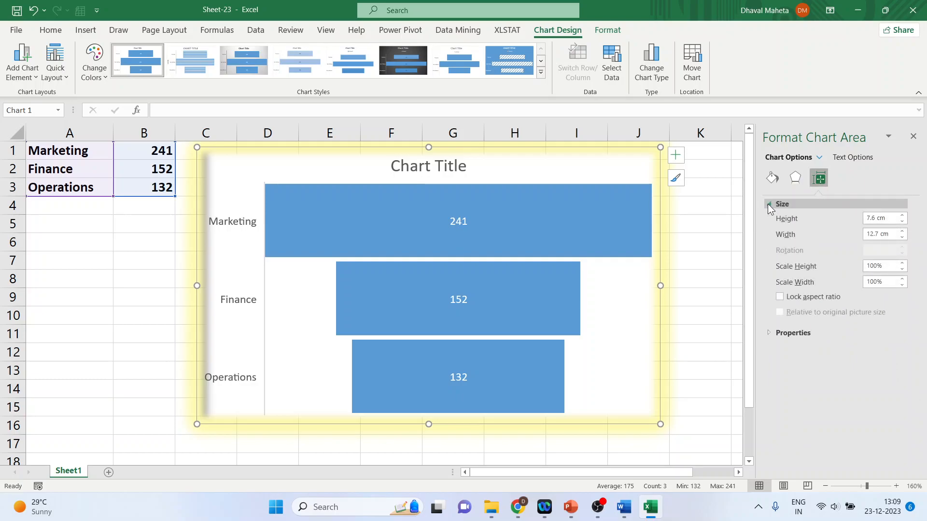
{"action": "left_click", "coordinate": [901, 216]}
{"action": "left_click", "coordinate": [902, 216]}
{"action": "left_click", "coordinate": [902, 215]}
{"action": "left_click", "coordinate": [902, 215]}
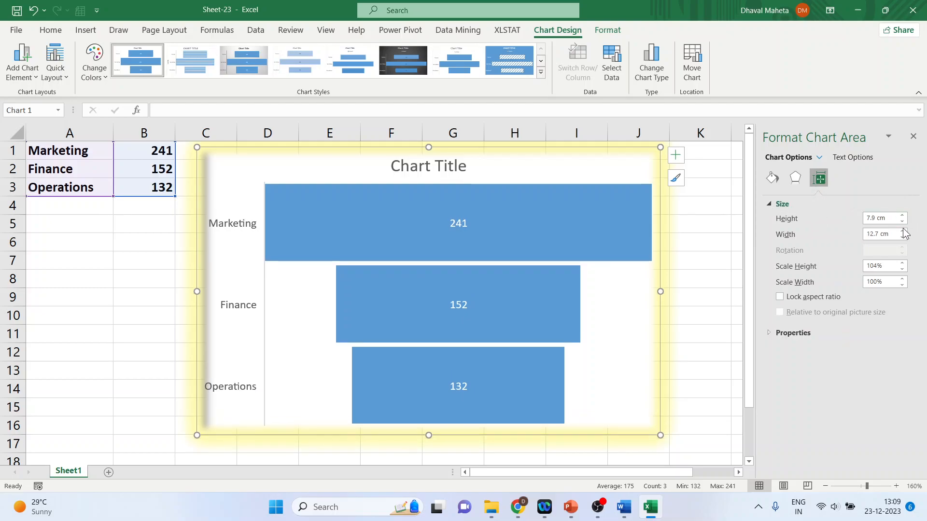
{"action": "left_click", "coordinate": [902, 231]}
{"action": "left_click", "coordinate": [902, 231]}
{"action": "left_click", "coordinate": [902, 231]}
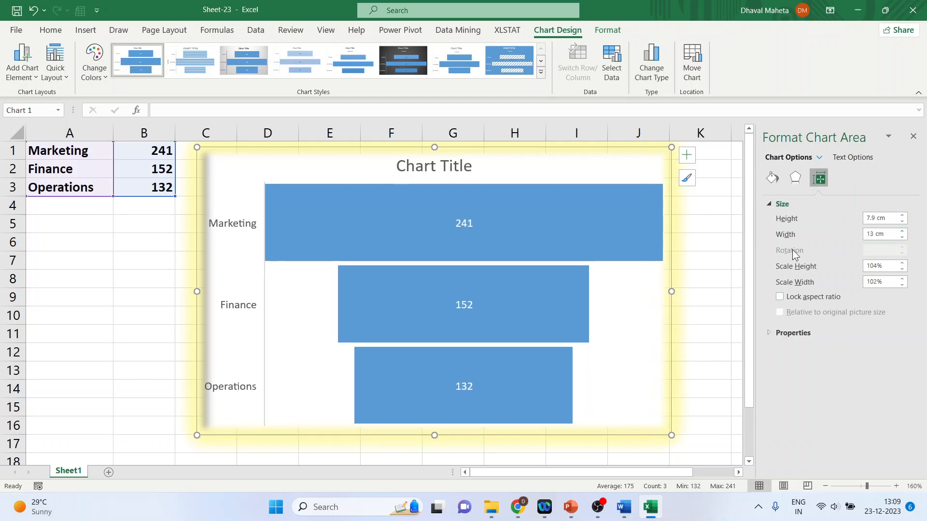
{"action": "left_click", "coordinate": [767, 204]}
{"action": "left_click", "coordinate": [769, 219]}
{"action": "left_click", "coordinate": [769, 219]}
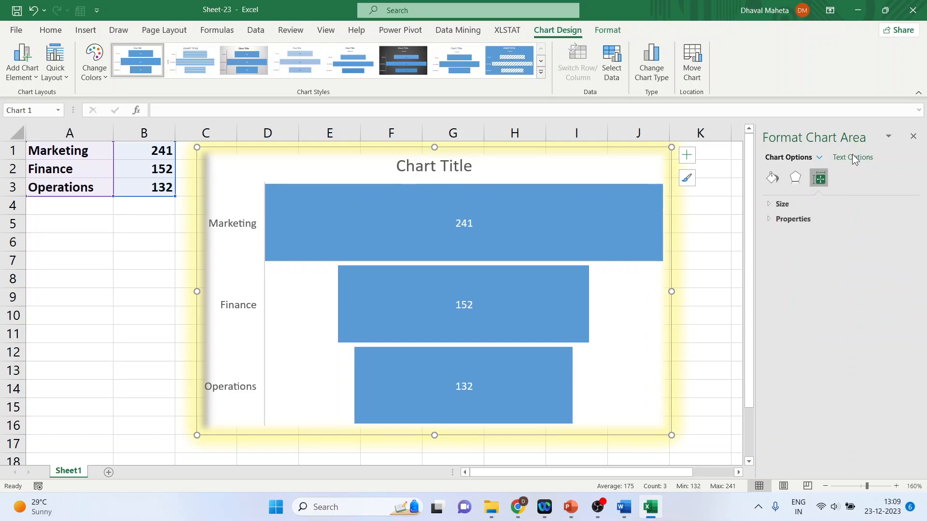
Step: Try gradient, pattern and no fill on the chart's text, and set the text to a solid fill
{"action": "left_click", "coordinate": [853, 157]}
{"action": "left_click", "coordinate": [792, 204]}
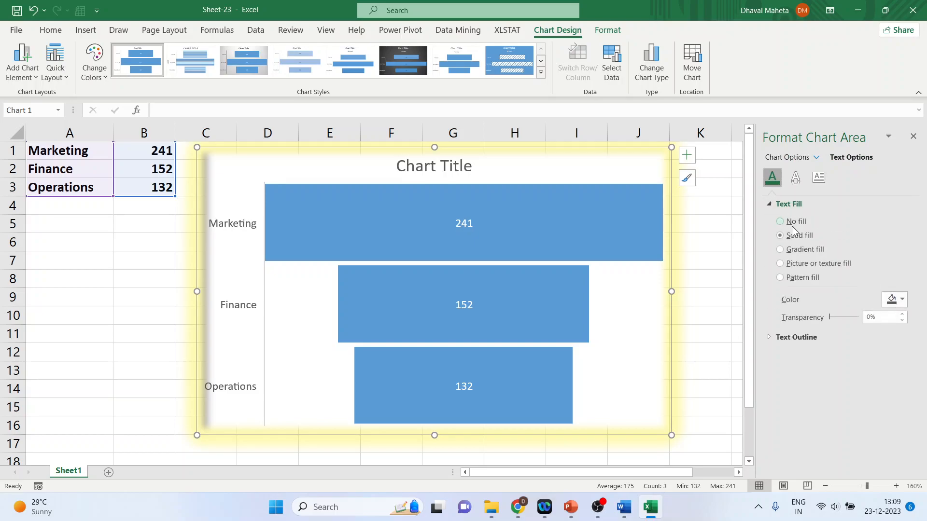
{"action": "left_click", "coordinate": [781, 250]}
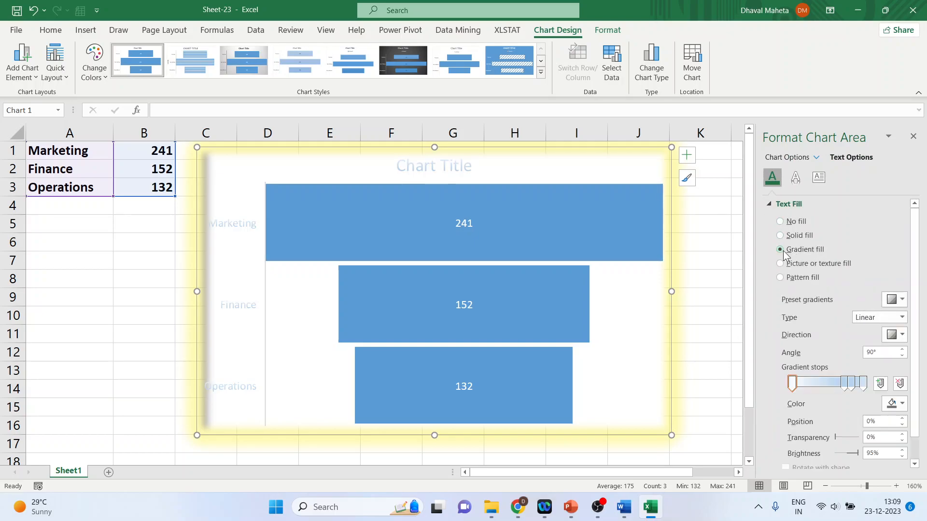
{"action": "left_click", "coordinate": [781, 265]}
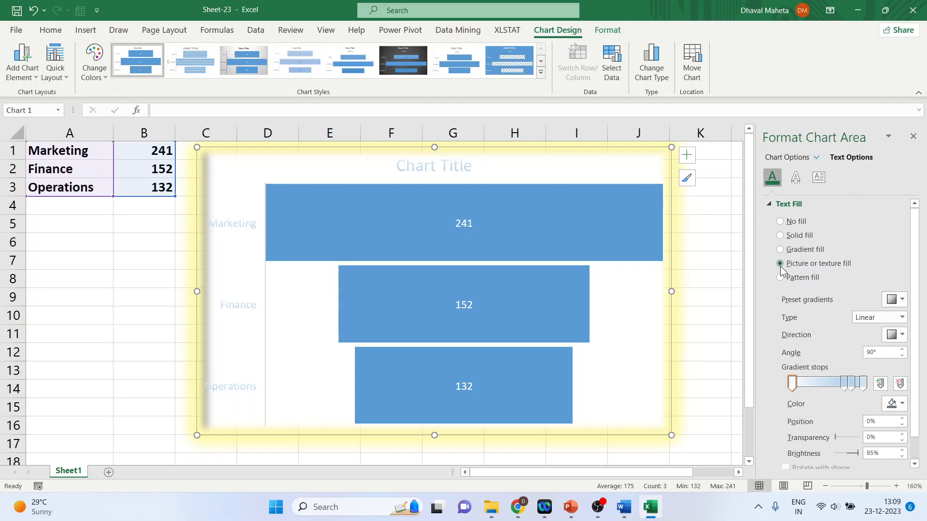
{"action": "left_click", "coordinate": [771, 204]}
{"action": "left_click", "coordinate": [771, 205]}
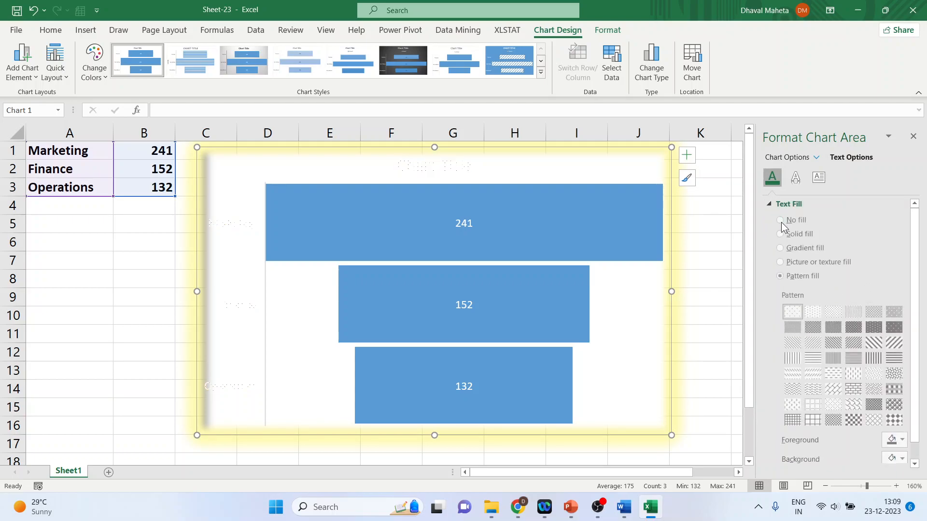
{"action": "left_click", "coordinate": [780, 222]}
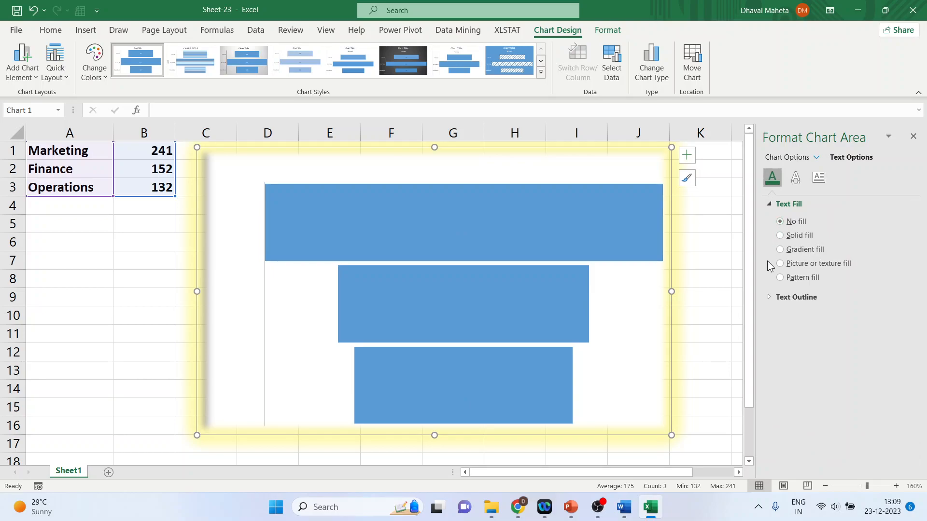
{"action": "left_click", "coordinate": [781, 237]}
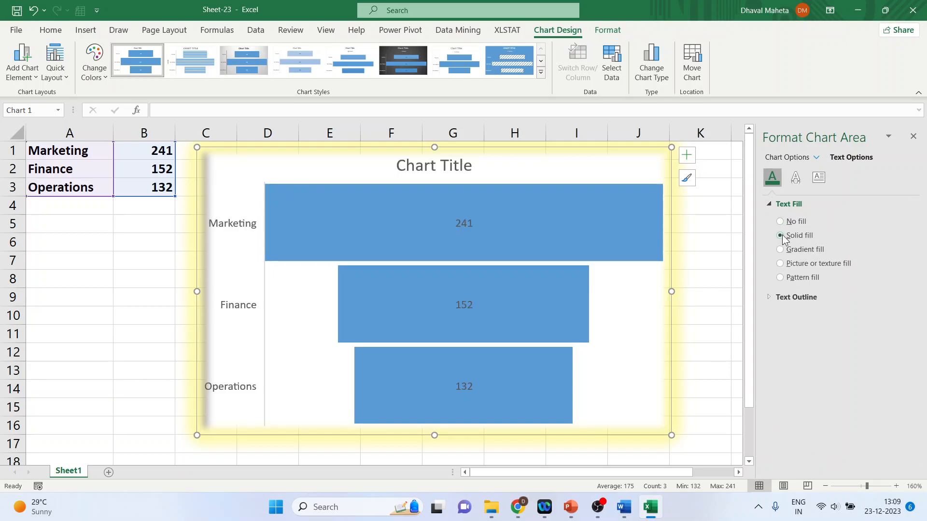
Step: Give the chart's text a solid line outline and close the chart area's formatting options
{"action": "left_click", "coordinate": [770, 295]}
{"action": "left_click", "coordinate": [786, 370]}
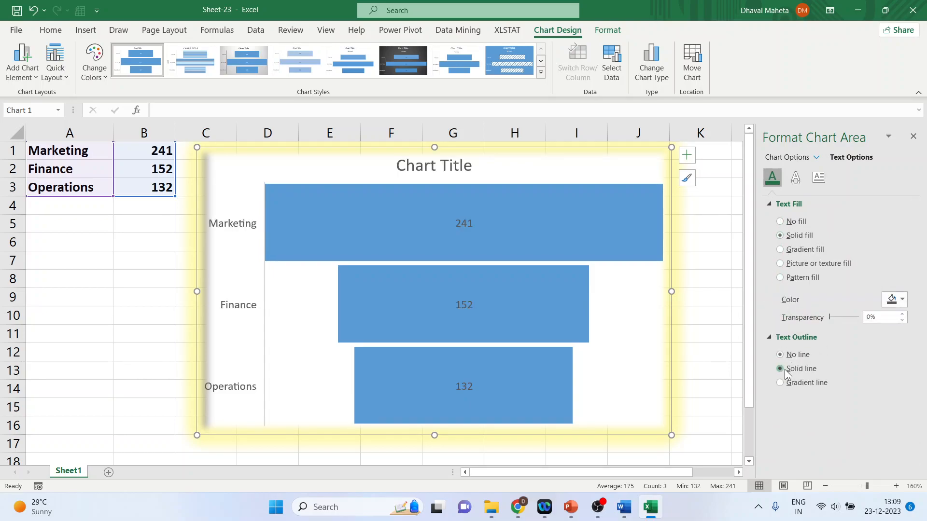
{"action": "left_click", "coordinate": [769, 337]}
{"action": "left_click", "coordinate": [771, 204]}
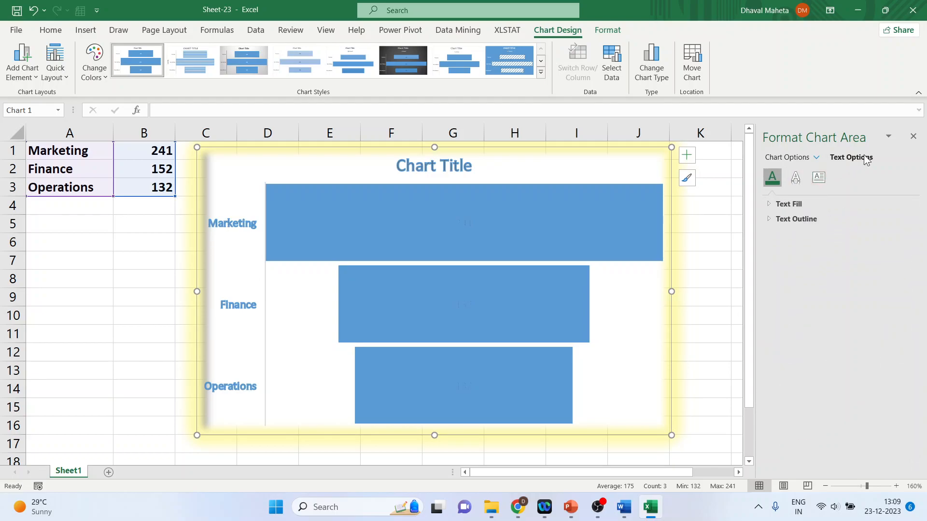
{"action": "left_click", "coordinate": [913, 137]}
Step: Open the data series' fill options and color the funnel bars solid orange
{"action": "double_click", "coordinate": [404, 218]}
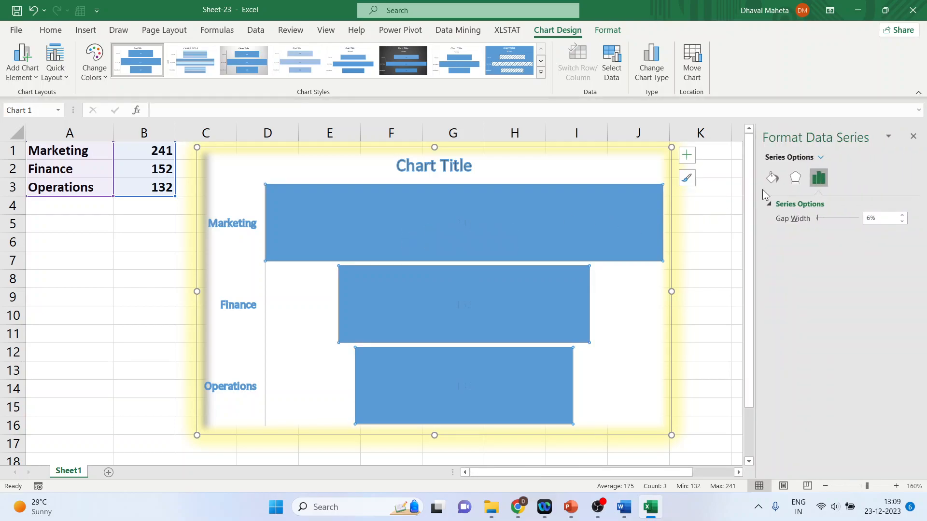
{"action": "left_click", "coordinate": [772, 179]}
{"action": "left_click", "coordinate": [770, 208]}
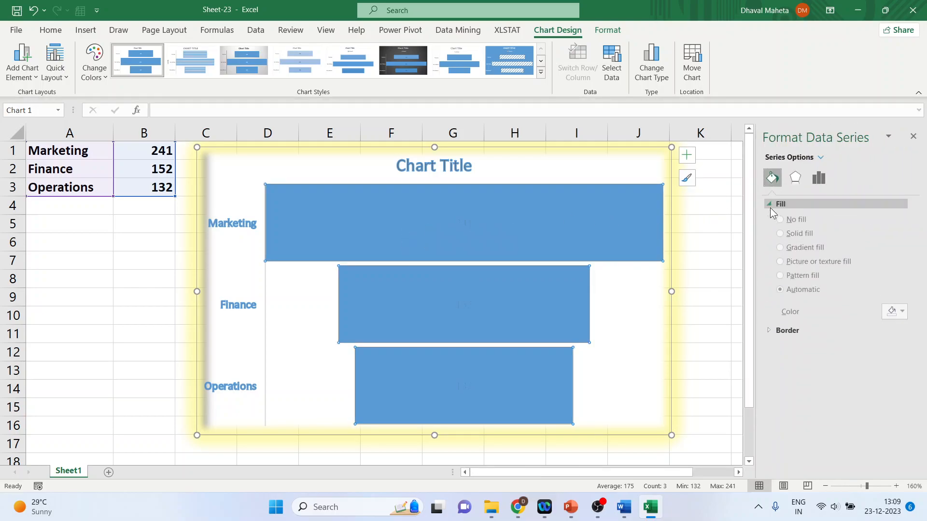
{"action": "left_click", "coordinate": [910, 314]}
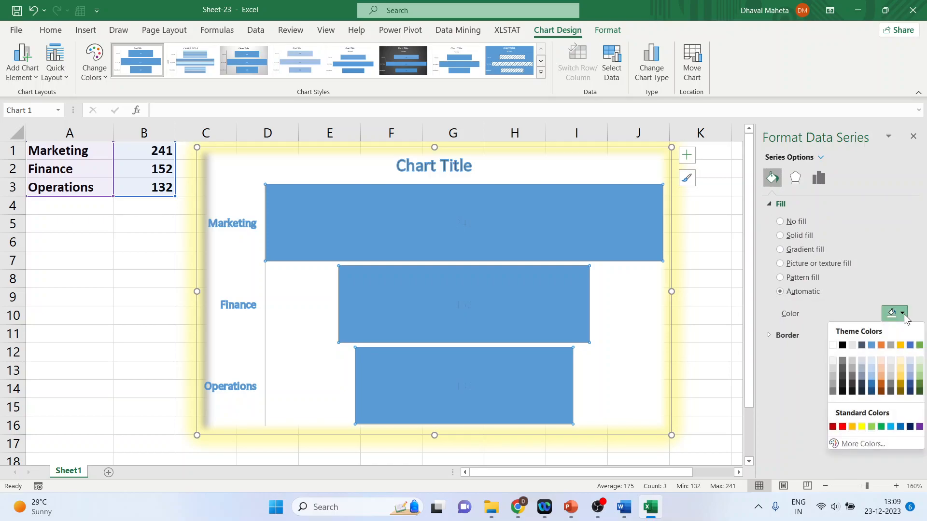
{"action": "left_click", "coordinate": [879, 346]}
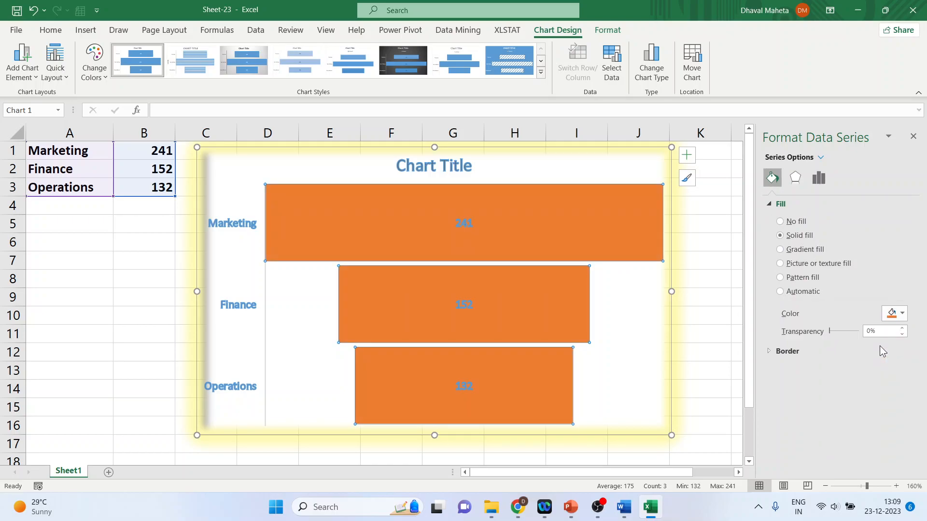
Step: Try gradient, texture and dense orange pattern fills on the funnel bars, and restore the automatic fill
{"action": "left_click", "coordinate": [780, 249]}
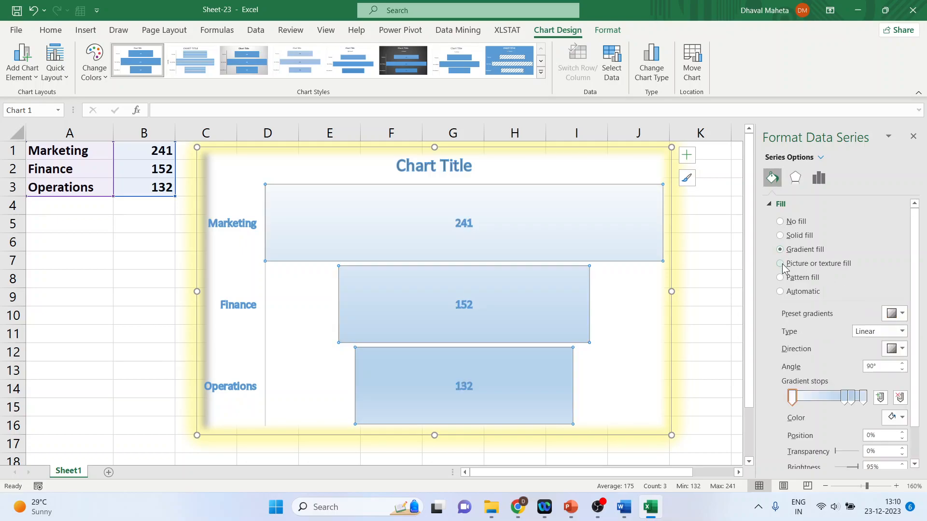
{"action": "left_click", "coordinate": [781, 264]}
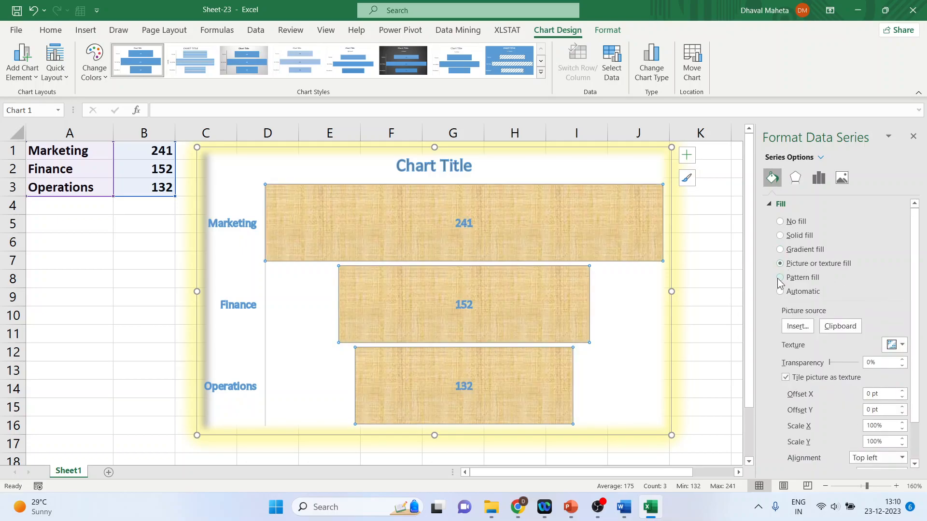
{"action": "left_click", "coordinate": [779, 278]}
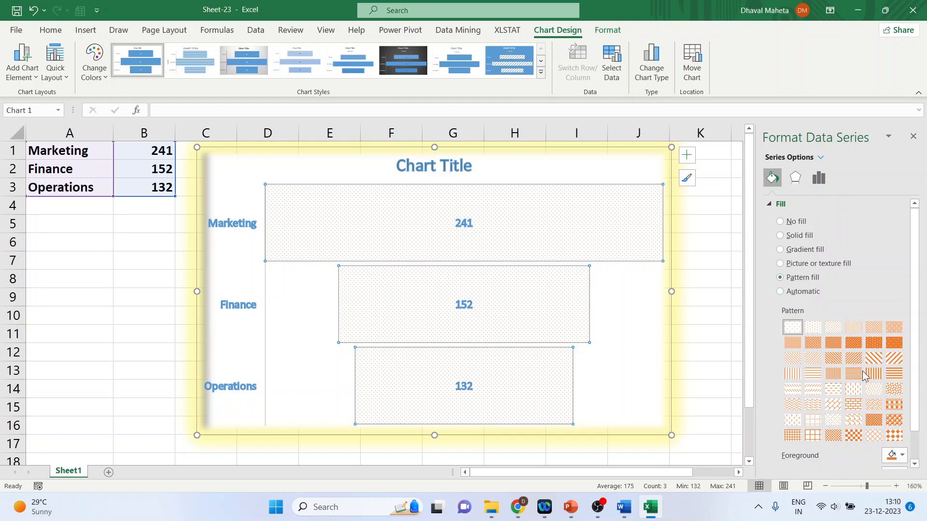
{"action": "left_click", "coordinate": [873, 421]}
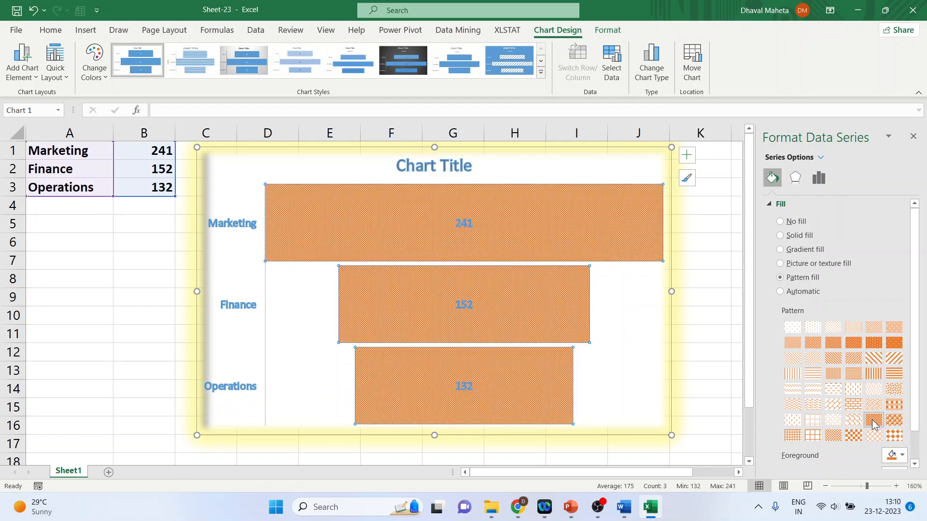
{"action": "left_click", "coordinate": [780, 292]}
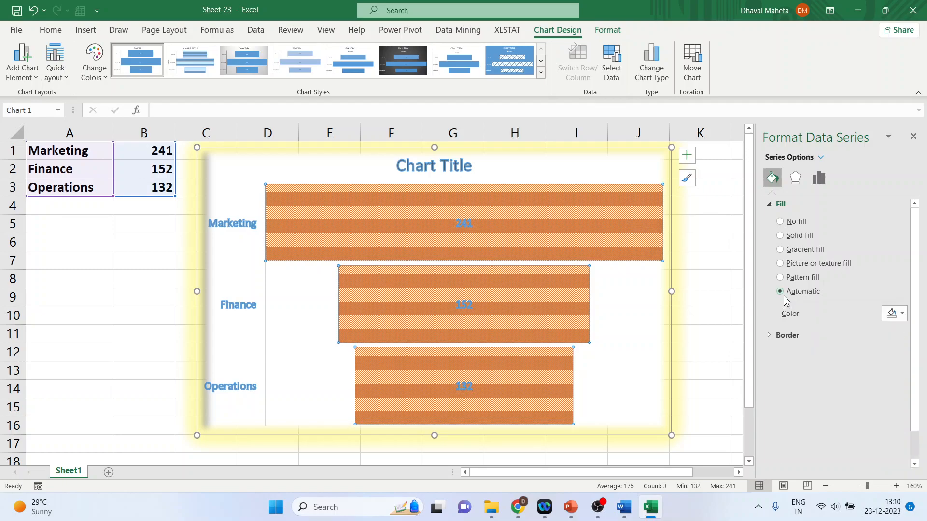
Step: Give the funnel bars a solid black border line and collapse the border and fill settings
{"action": "left_click", "coordinate": [769, 336]}
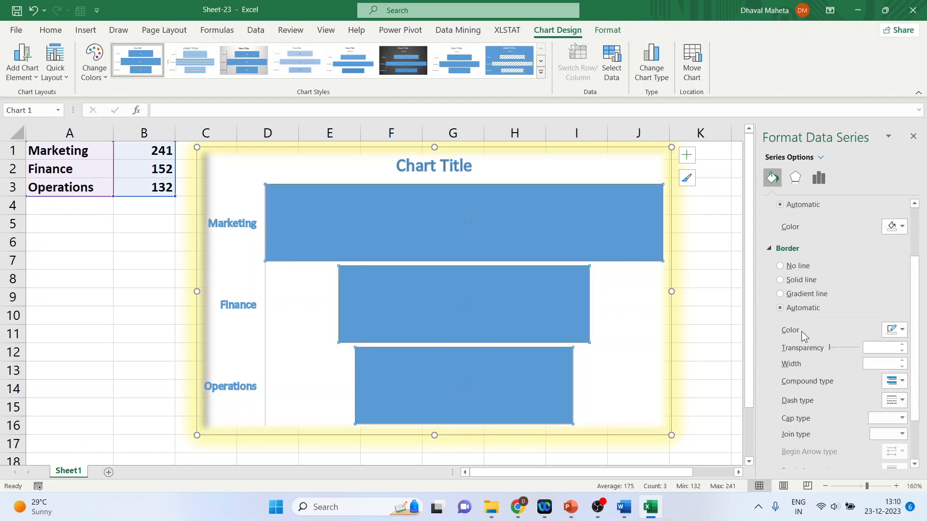
{"action": "left_click", "coordinate": [780, 280]}
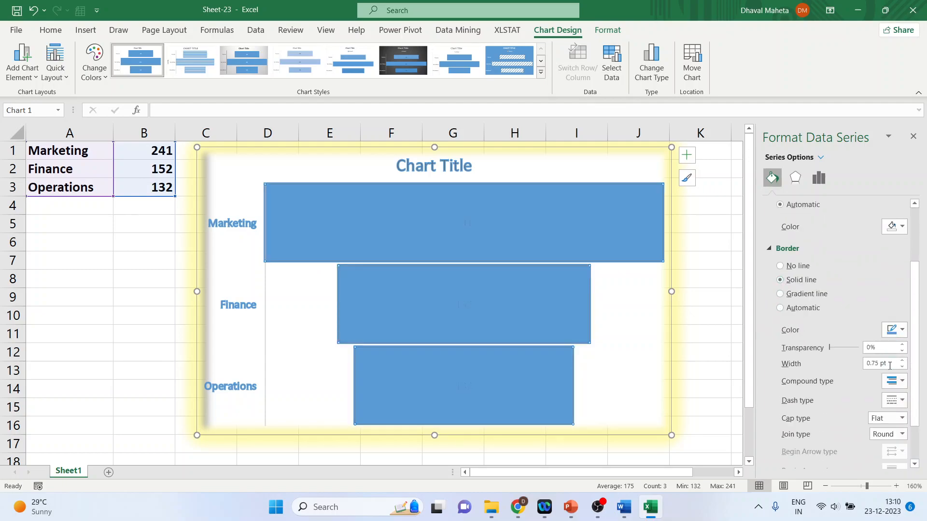
{"action": "left_click", "coordinate": [900, 330]}
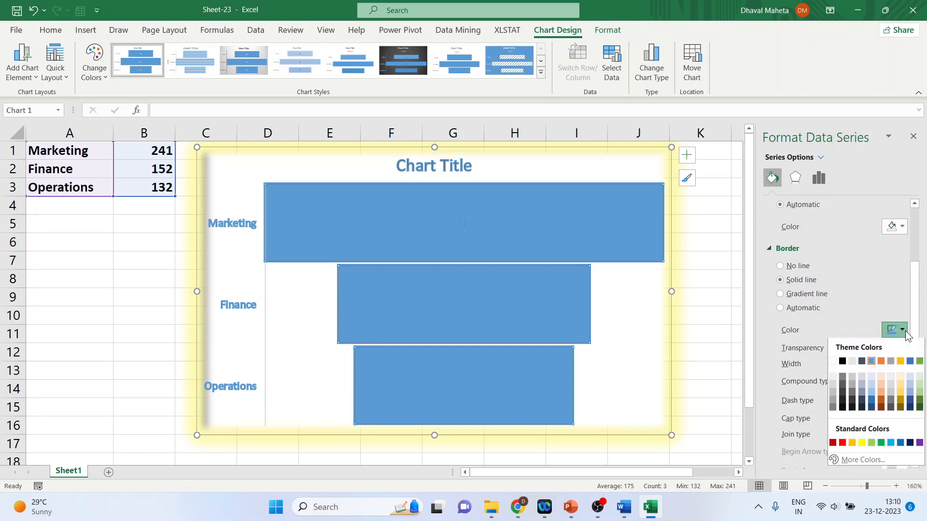
{"action": "left_click", "coordinate": [840, 363]}
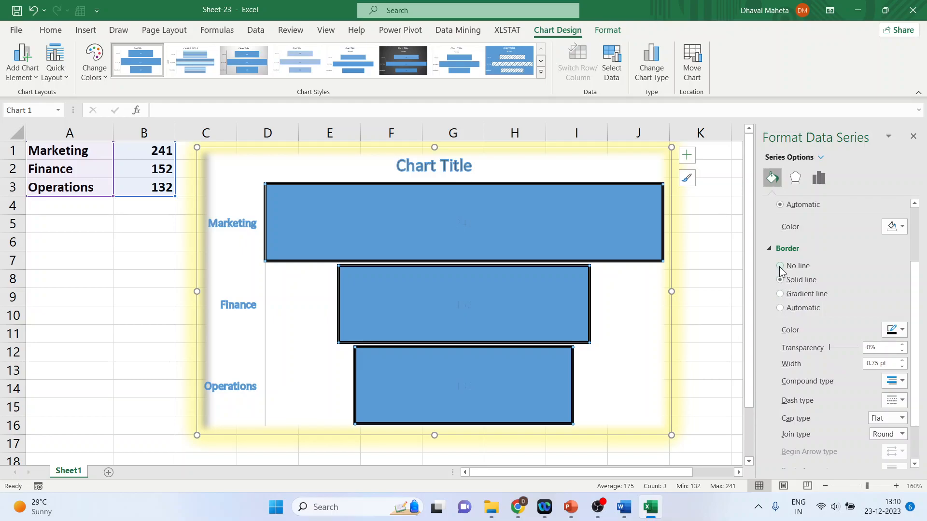
{"action": "left_click", "coordinate": [769, 247]}
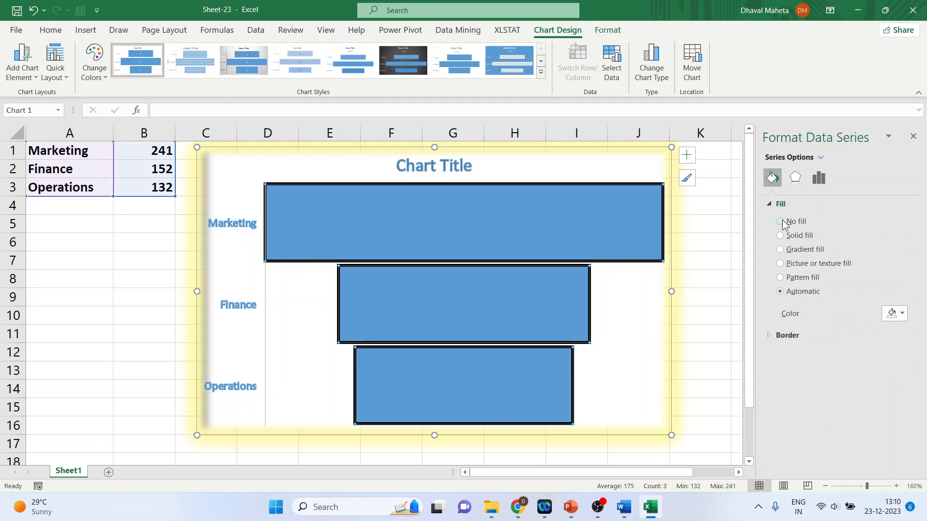
{"action": "left_click", "coordinate": [770, 204]}
Step: Apply a 5 pt glow preset to the funnel bars and change the glow color to light orange
{"action": "left_click", "coordinate": [794, 179]}
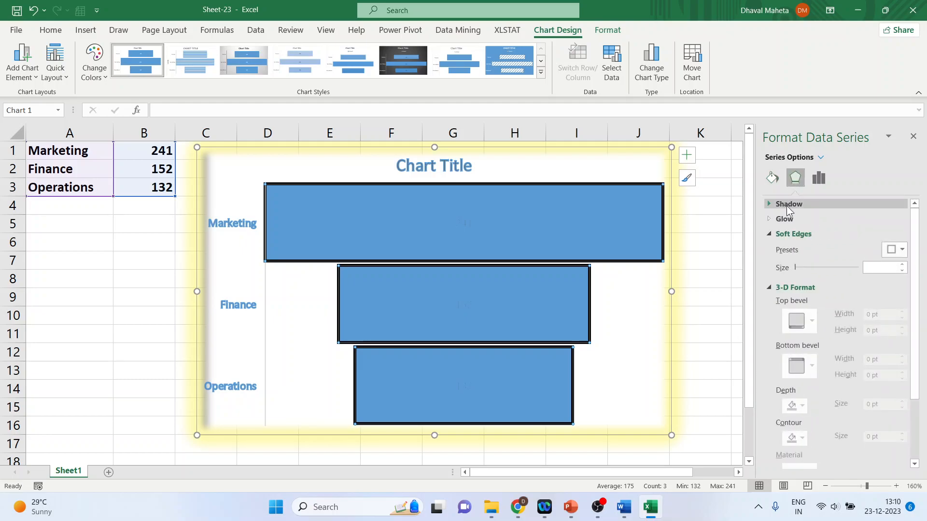
{"action": "left_click", "coordinate": [770, 234]}
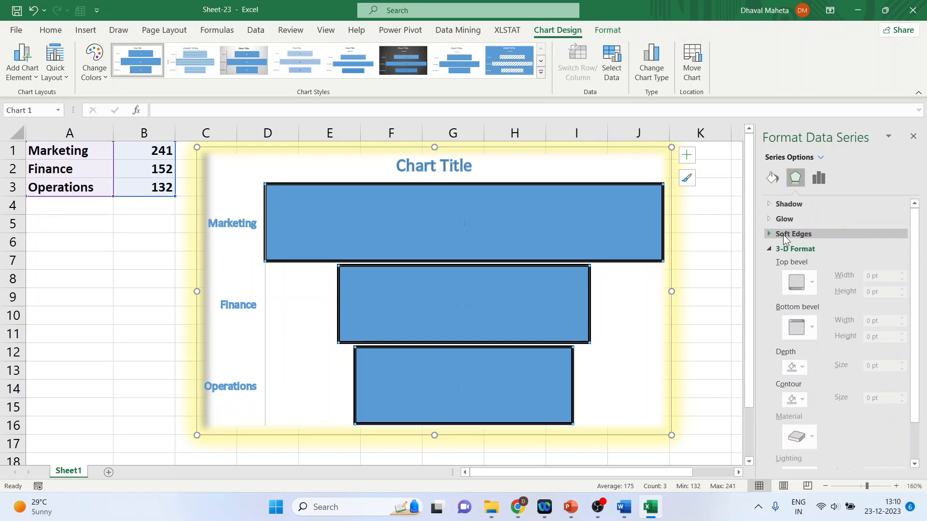
{"action": "left_click", "coordinate": [771, 248]}
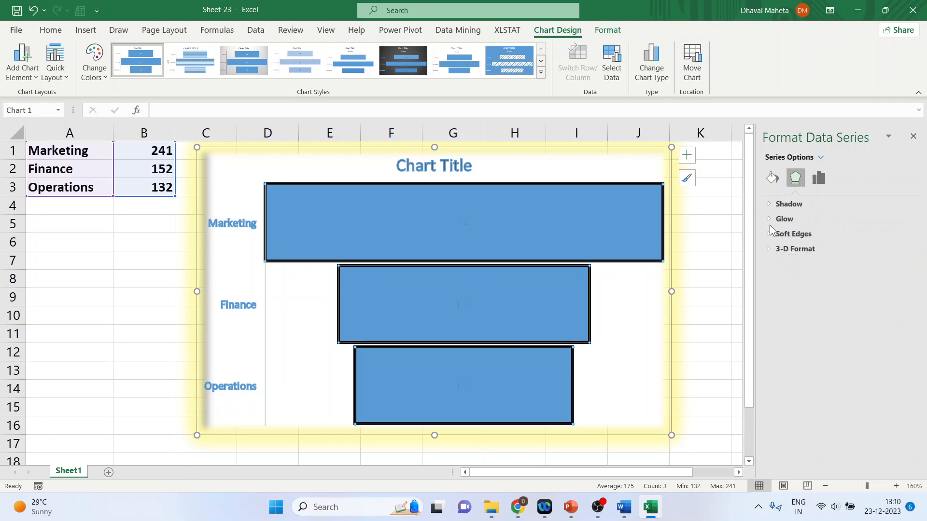
{"action": "left_click", "coordinate": [769, 220]}
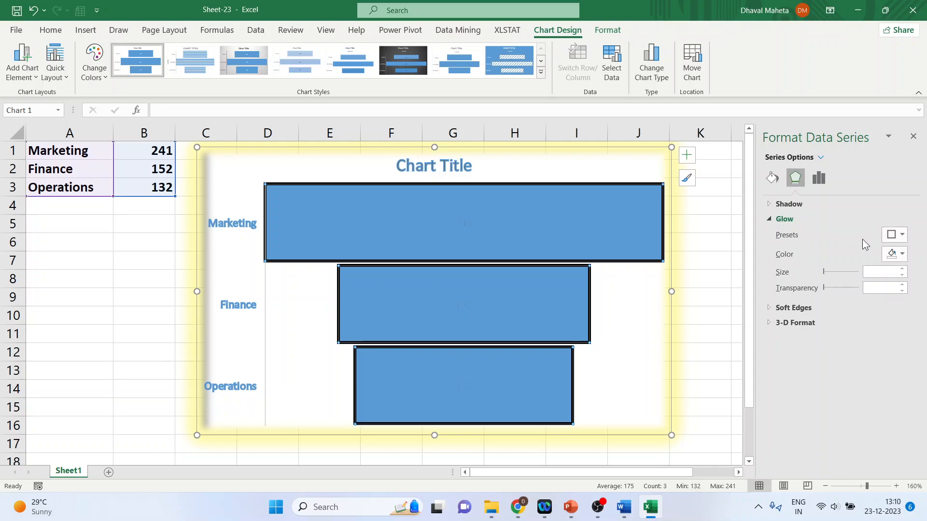
{"action": "left_click", "coordinate": [901, 235]}
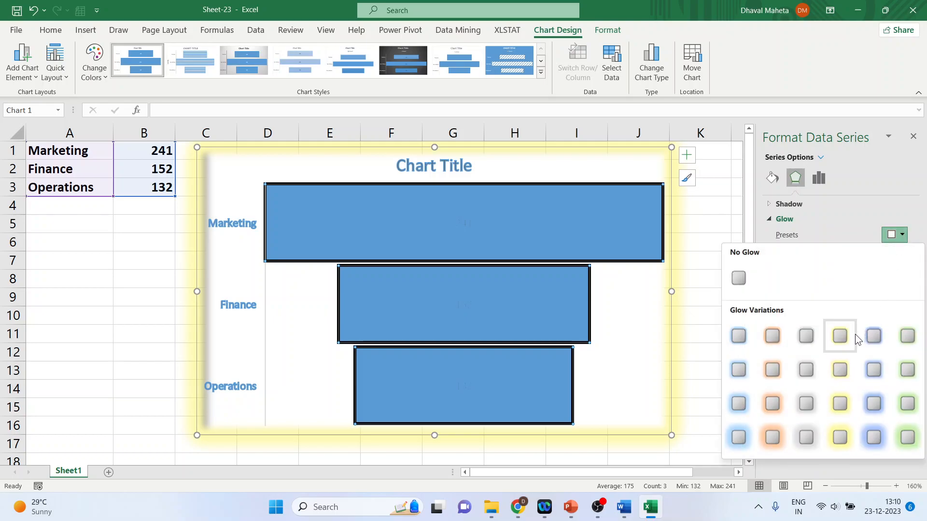
{"action": "left_click", "coordinate": [872, 335]}
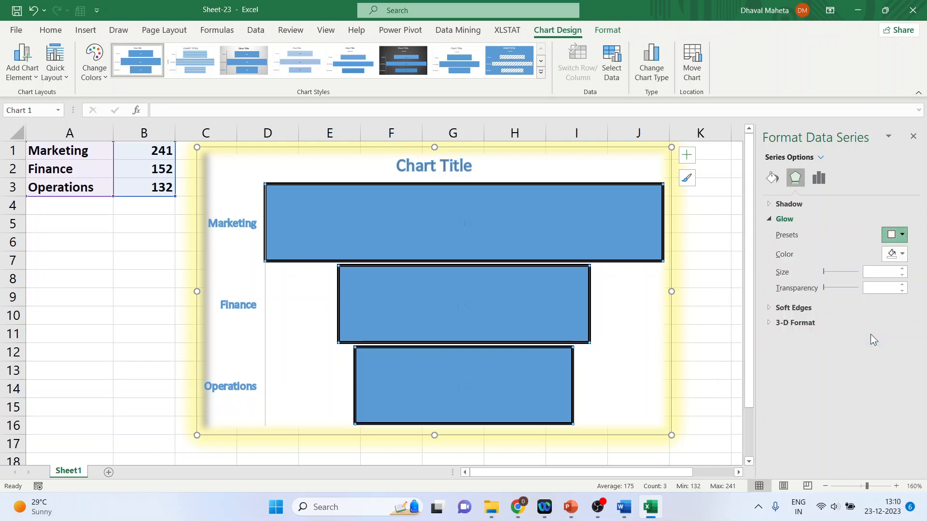
{"action": "left_click", "coordinate": [898, 255]}
{"action": "left_click", "coordinate": [899, 305]}
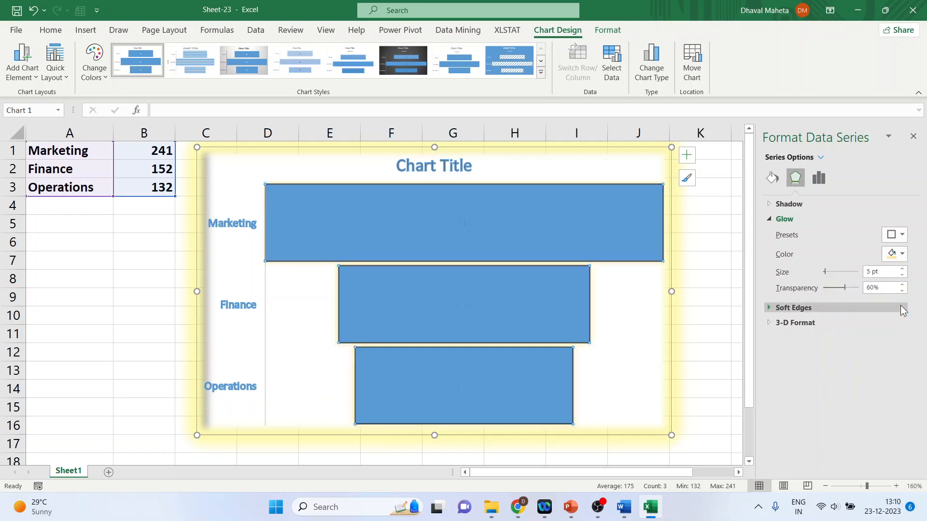
{"action": "left_click", "coordinate": [902, 255]}
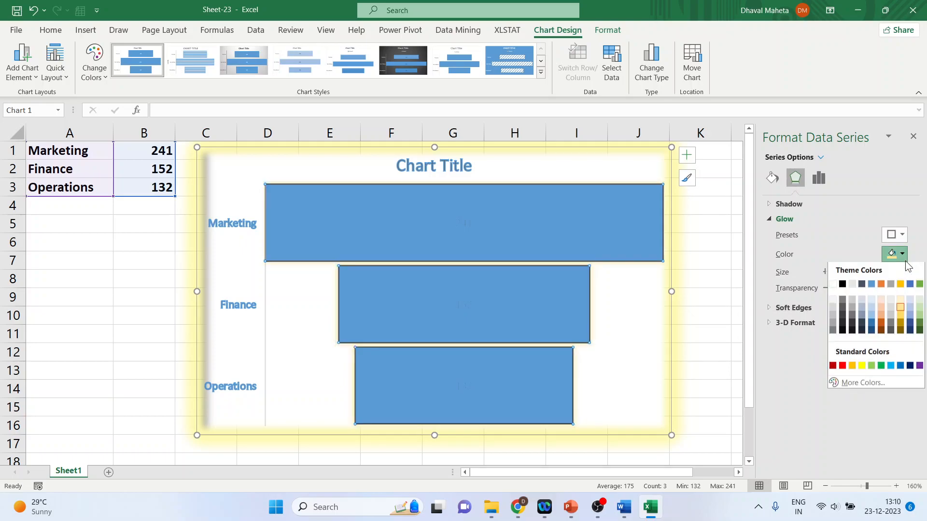
{"action": "left_click", "coordinate": [882, 314]}
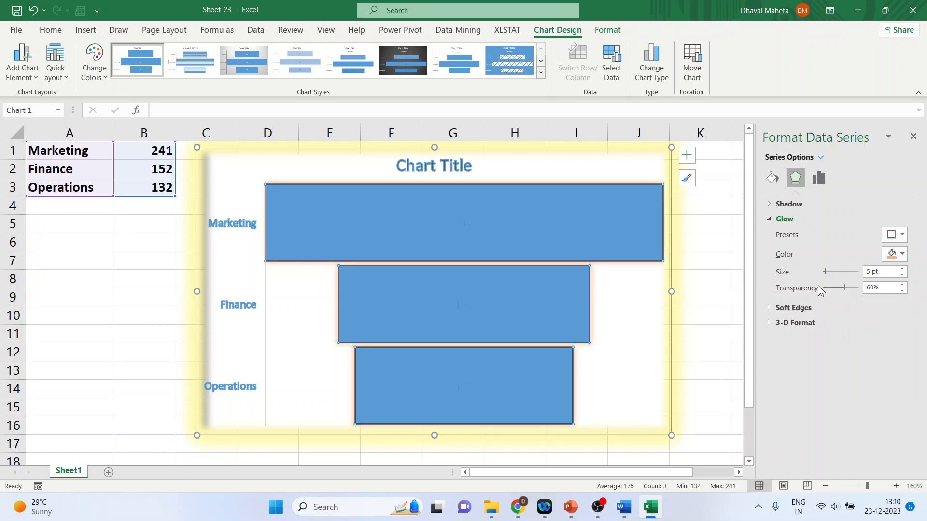
Step: Collapse the glow settings and set the gap width between the funnel bars to 0%
{"action": "left_click", "coordinate": [770, 220]}
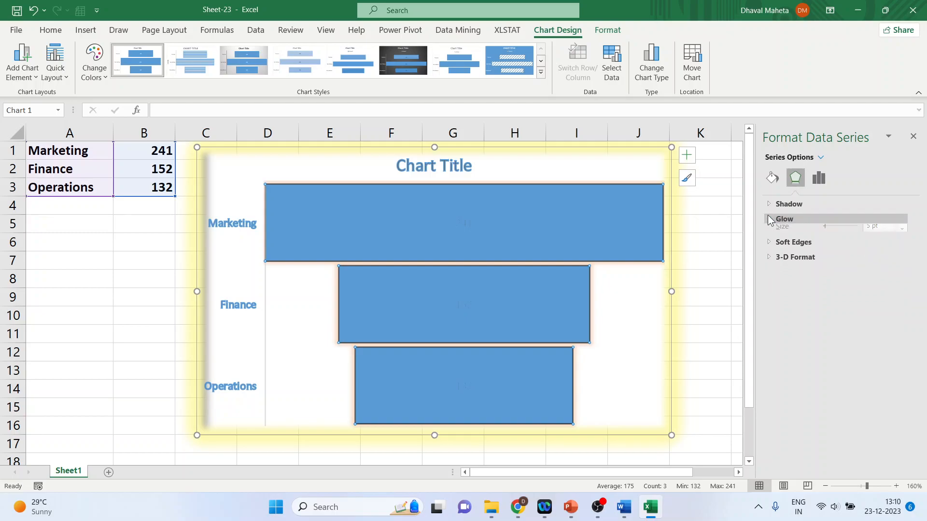
{"action": "left_click", "coordinate": [819, 179]}
{"action": "mouse_move", "coordinate": [818, 217]}
{"action": "left_mouse_down"}
{"action": "mouse_move", "coordinate": [848, 218]}
{"action": "mouse_move", "coordinate": [813, 220]}
{"action": "left_mouse_up"}
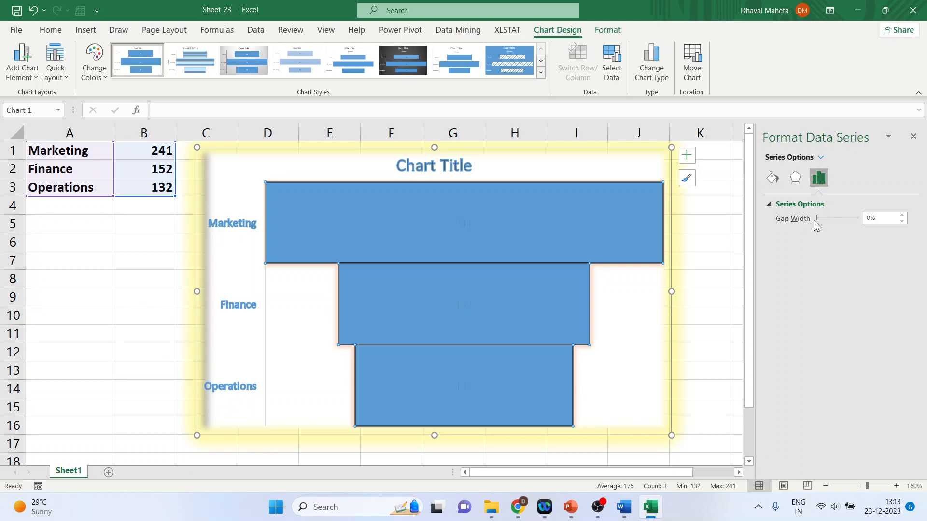
Step: Switch to the Youtube templates presentation in PowerPoint and start the slide show from the Thank you slide
{"action": "left_click", "coordinate": [572, 508]}
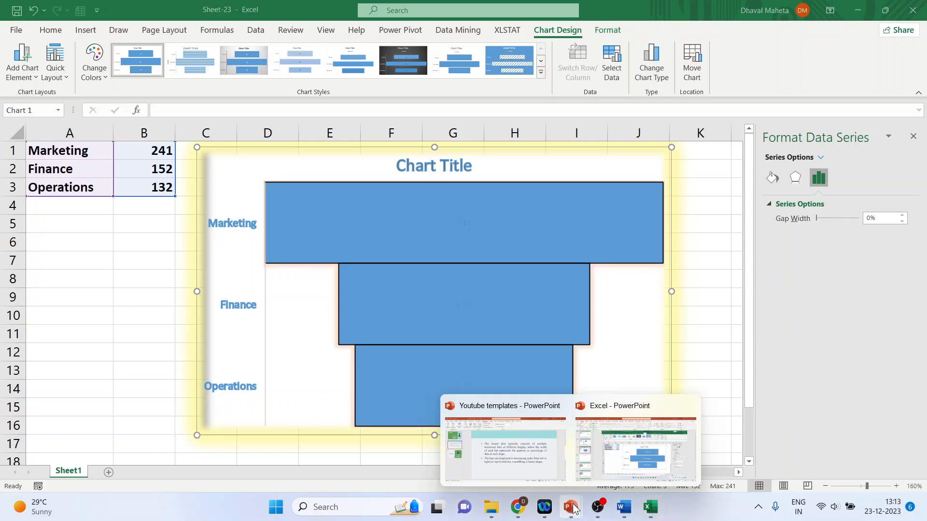
{"action": "left_click", "coordinate": [609, 451]}
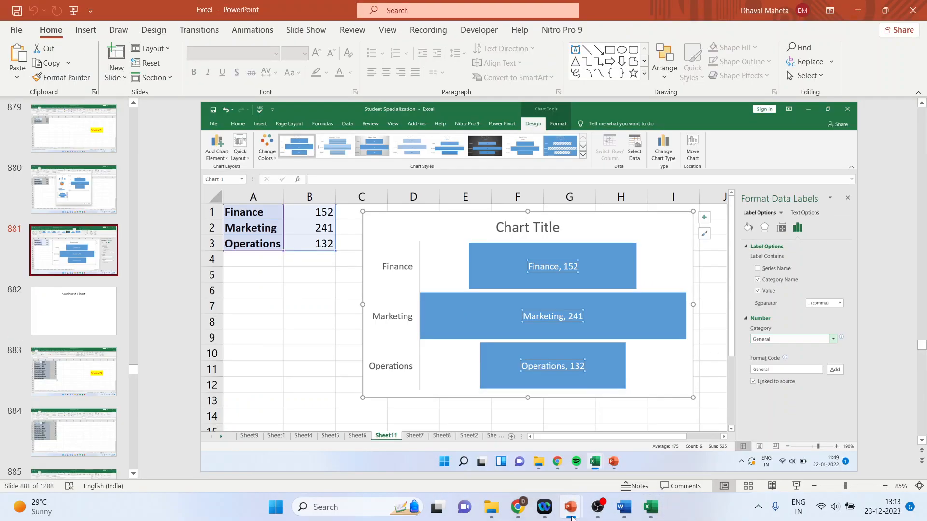
{"action": "mouse_move", "coordinate": [571, 515]}
{"action": "left_click", "coordinate": [517, 470]}
{"action": "left_click", "coordinate": [91, 273]}
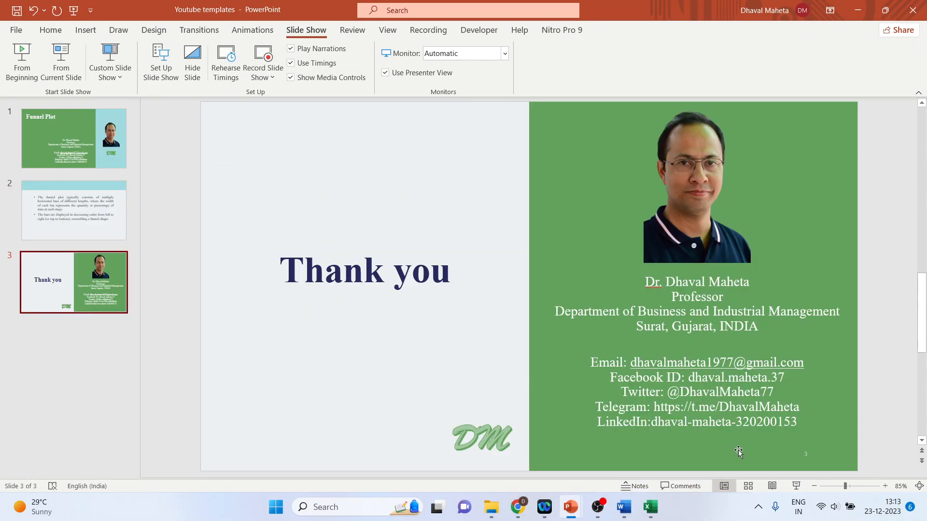
{"action": "left_click", "coordinate": [796, 487]}
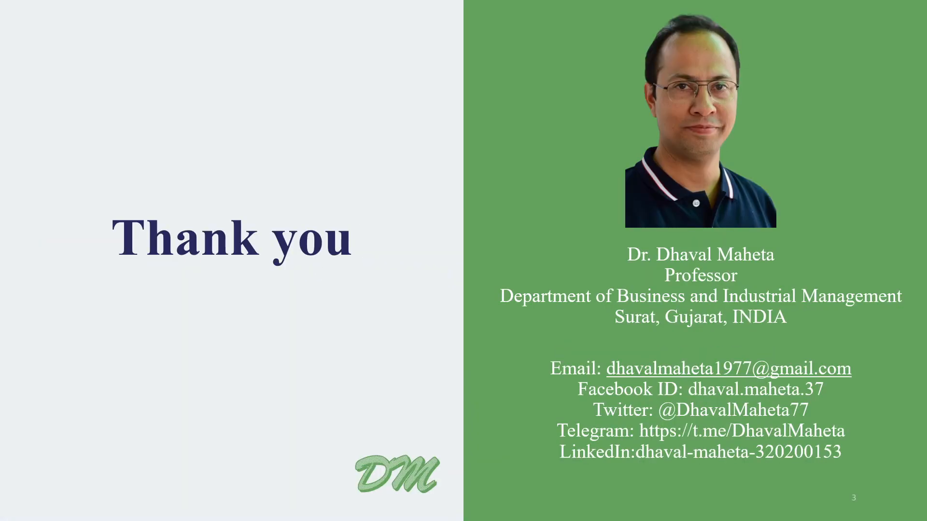